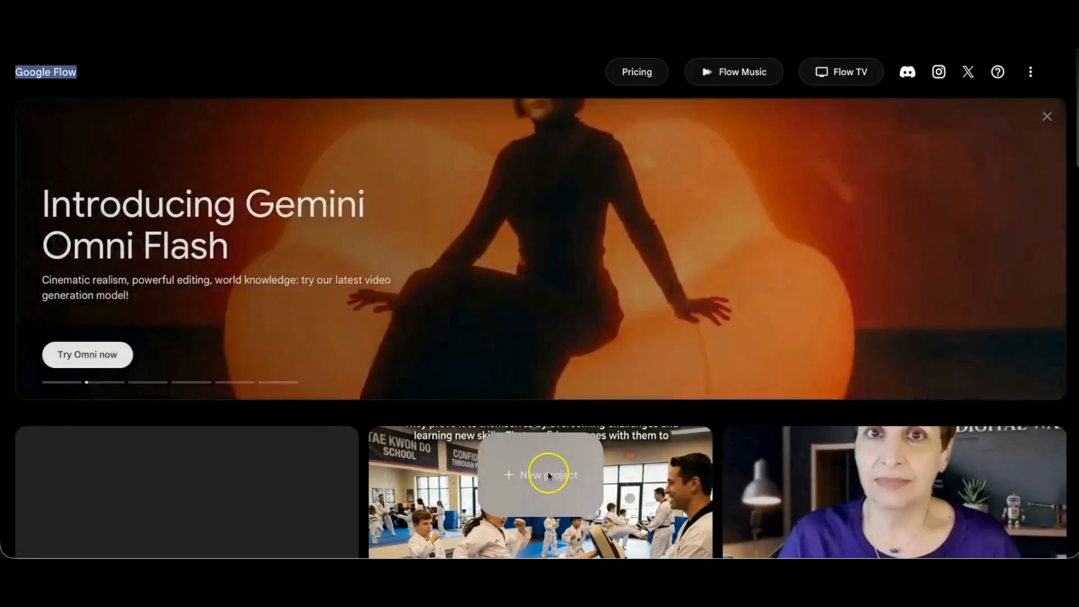
# - Create a new project and review the image generation settings and the available image models
pyautogui.click(548, 475)
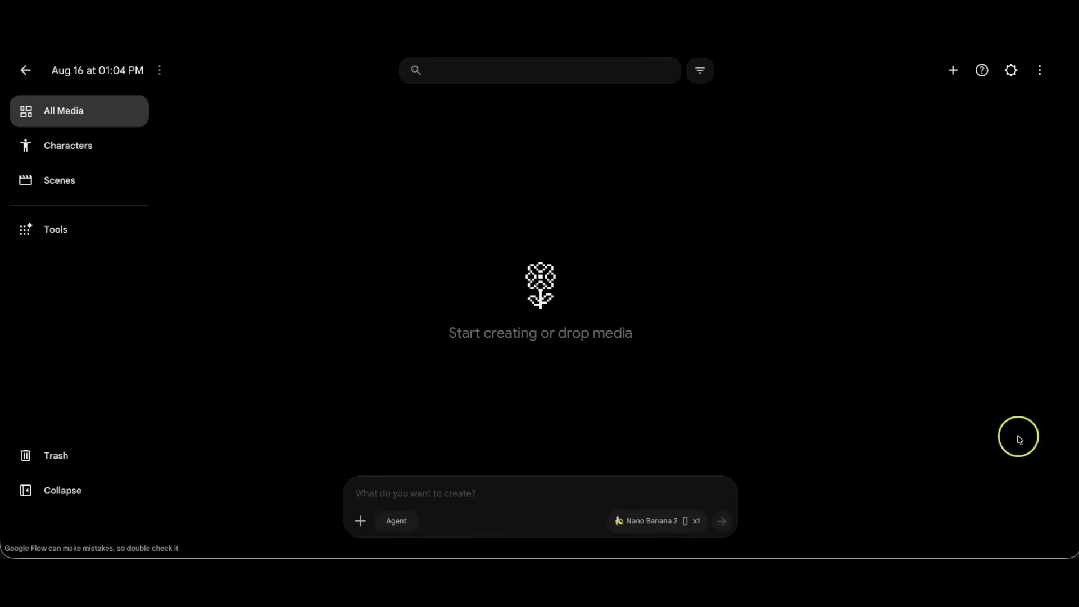
pyautogui.click(695, 527)
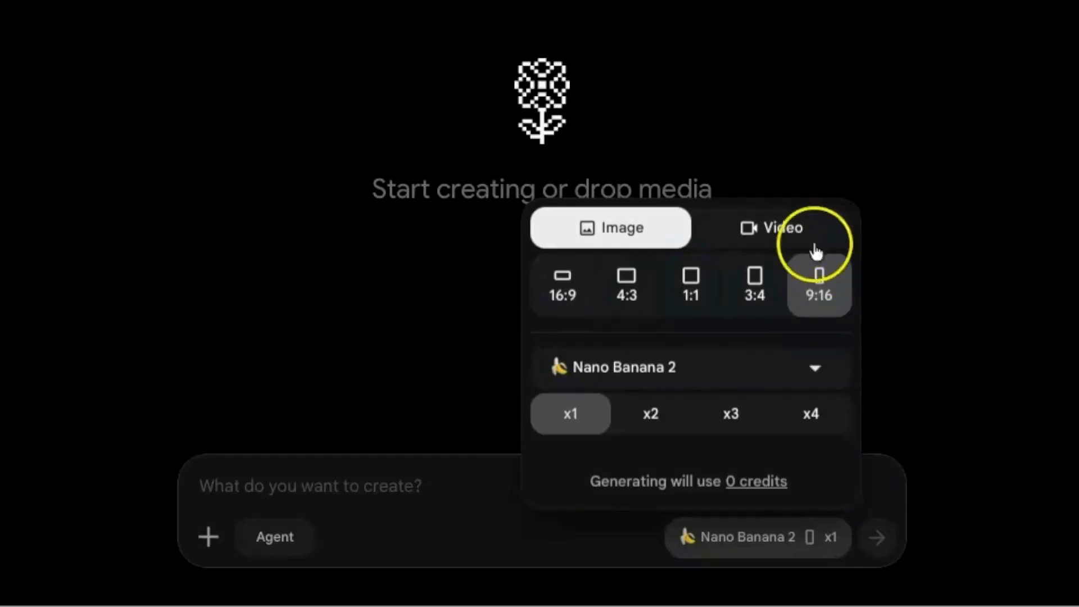
pyautogui.click(805, 368)
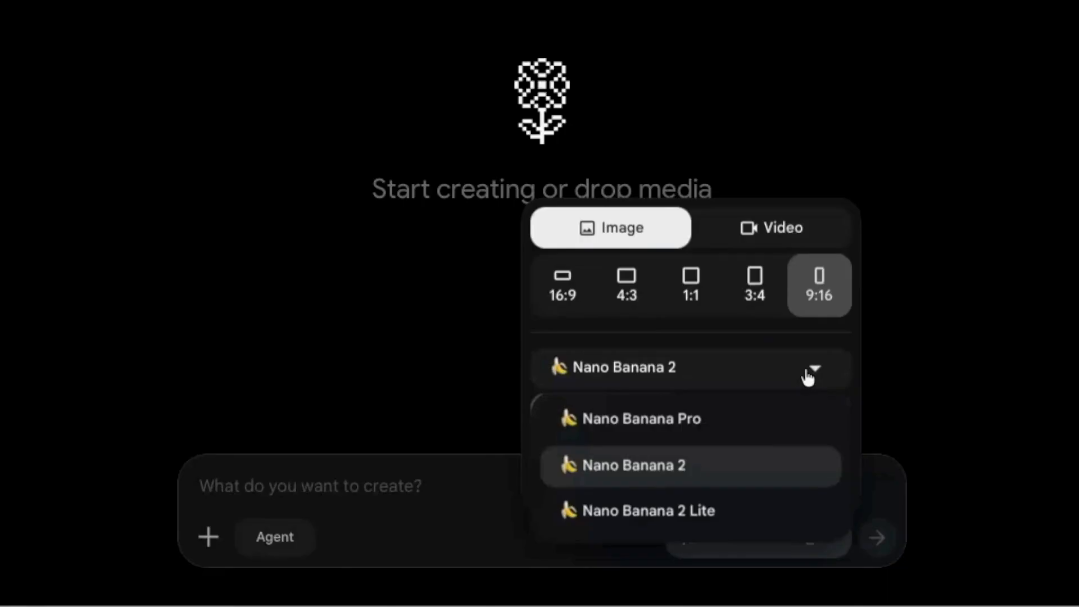
pyautogui.click(810, 372)
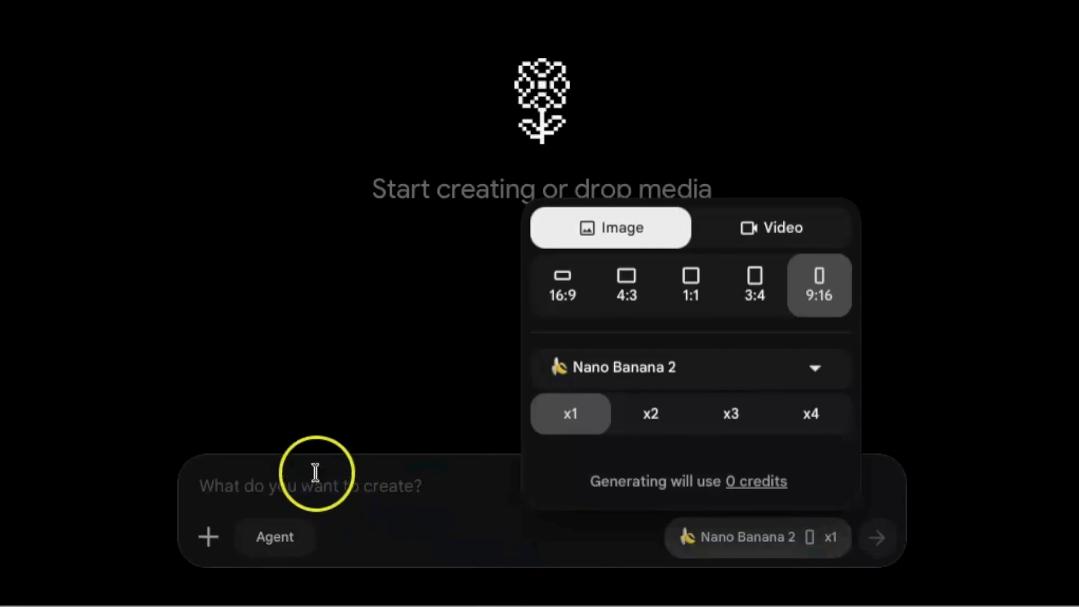
pyautogui.click(247, 481)
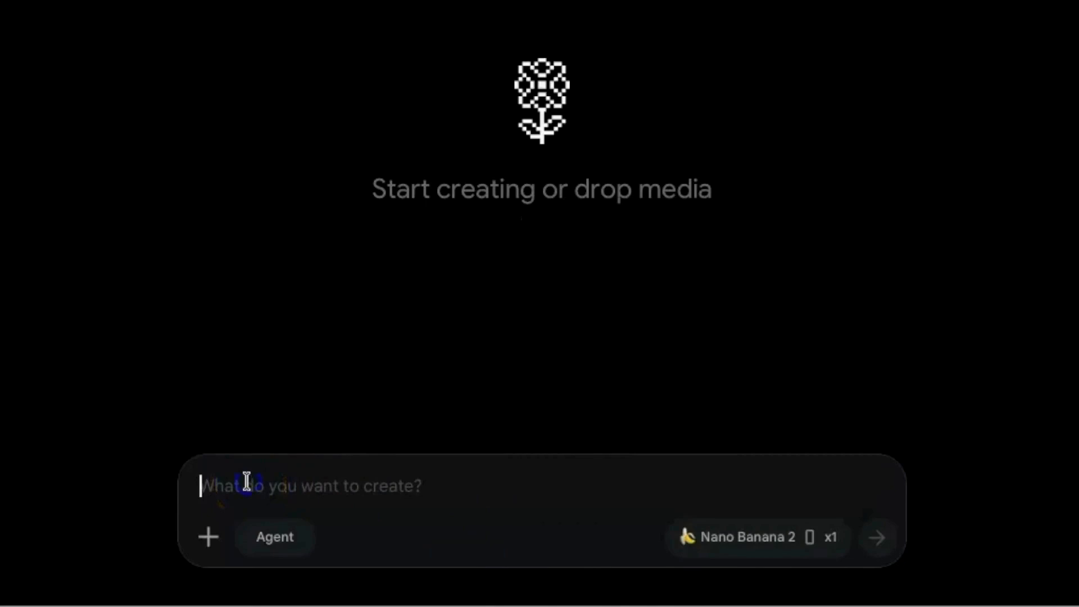
# - Browse the reference assets of the Aug 13 at 04:45 PM project, checking the media upload option and the Images filter
pyautogui.click(211, 545)
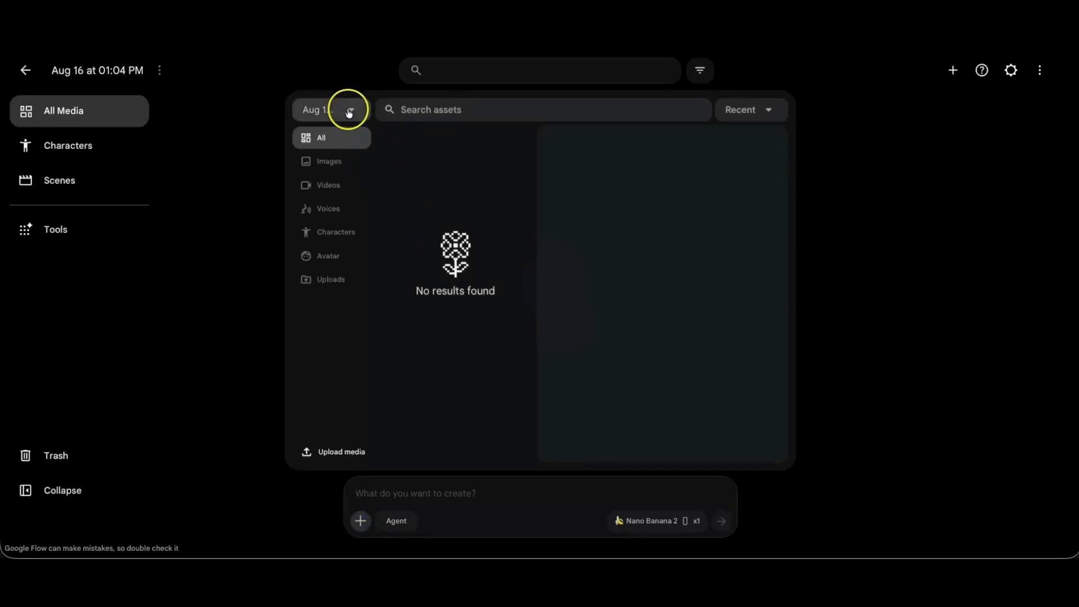
pyautogui.click(349, 111)
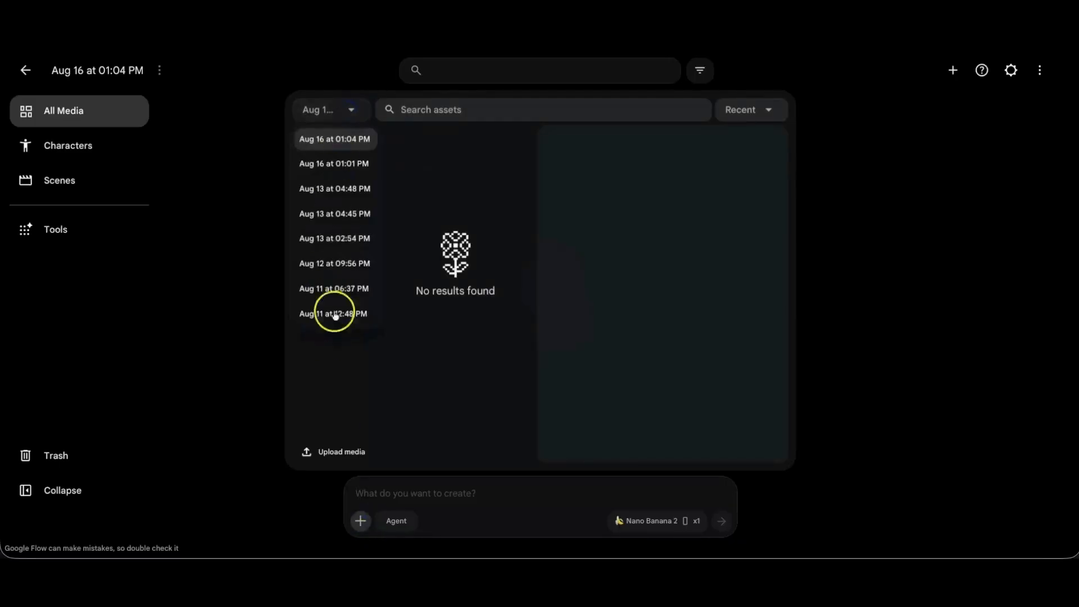
pyautogui.click(344, 213)
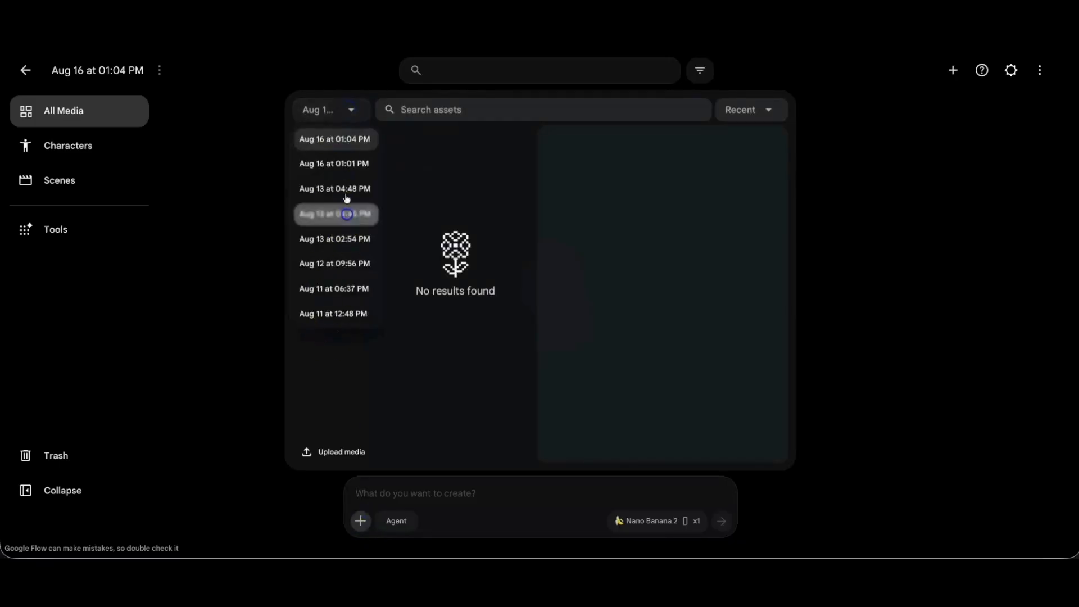
pyautogui.click(349, 110)
pyautogui.click(348, 114)
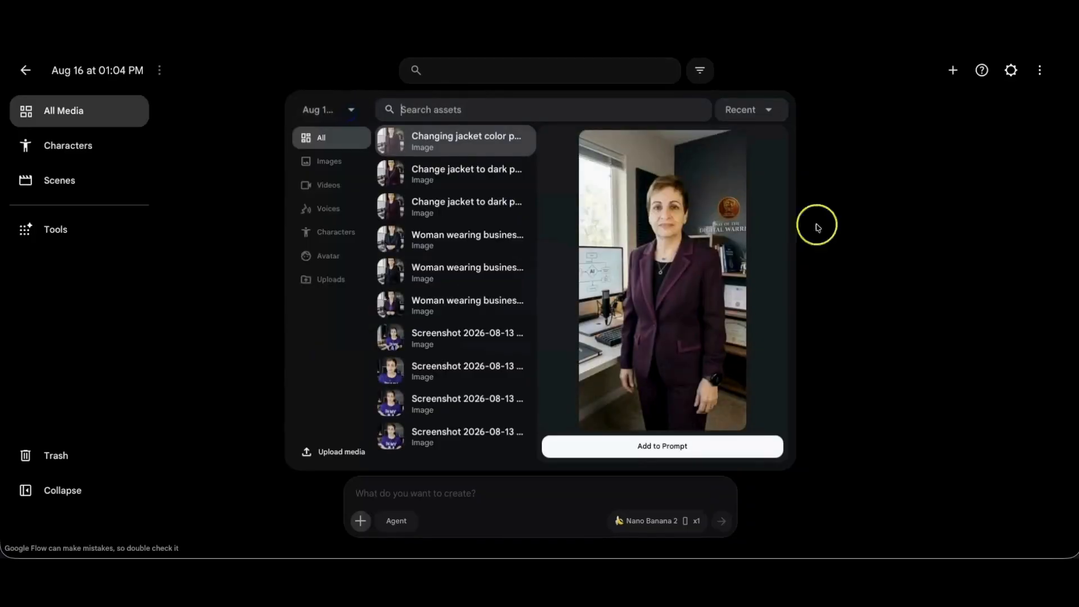
pyautogui.click(342, 458)
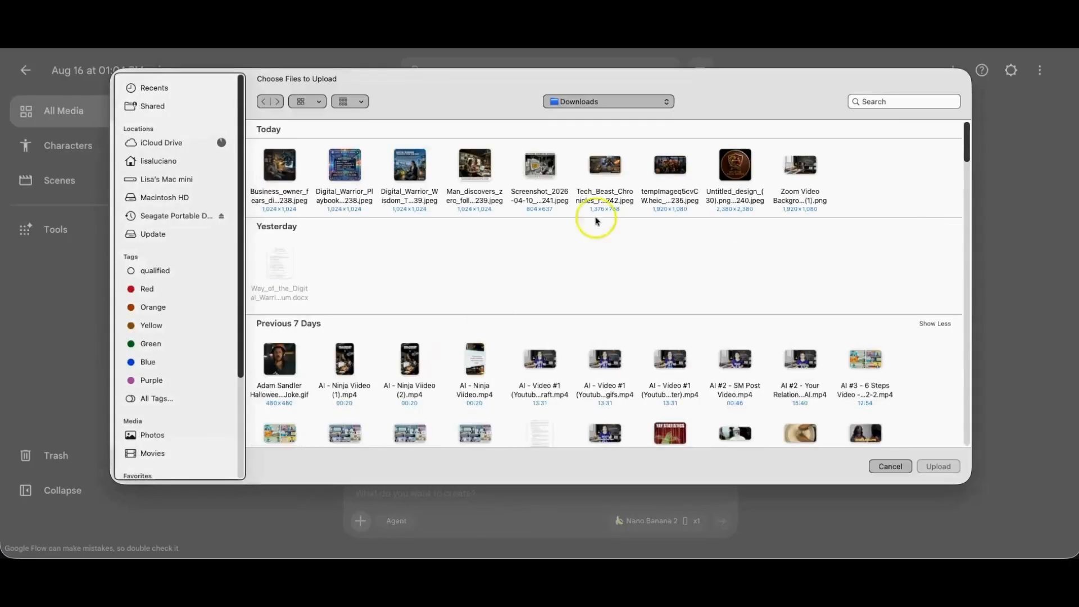
pyautogui.click(891, 466)
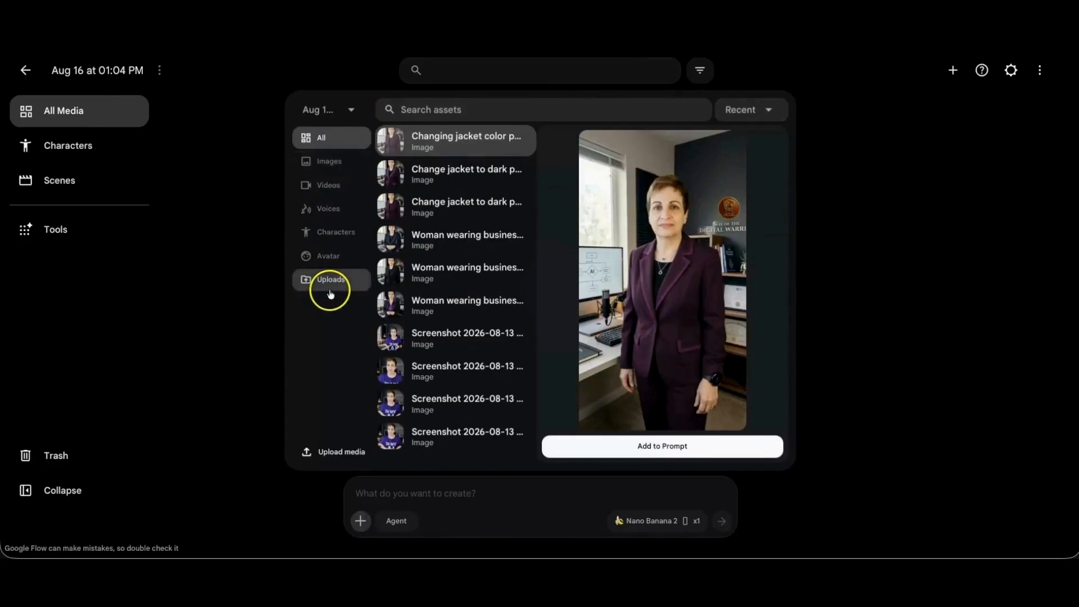
pyautogui.click(340, 163)
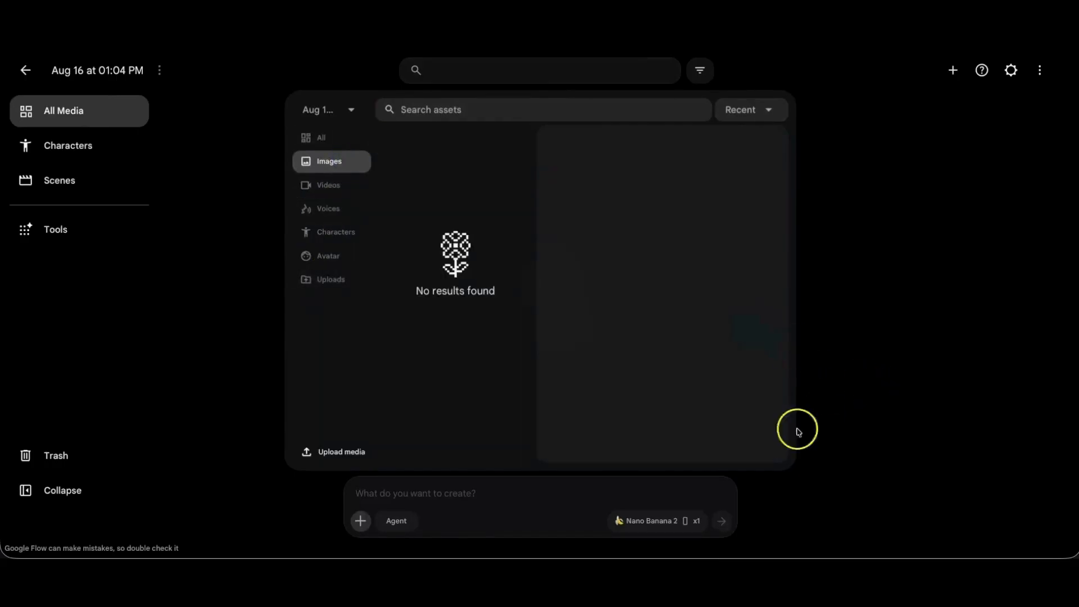
pyautogui.click(409, 493)
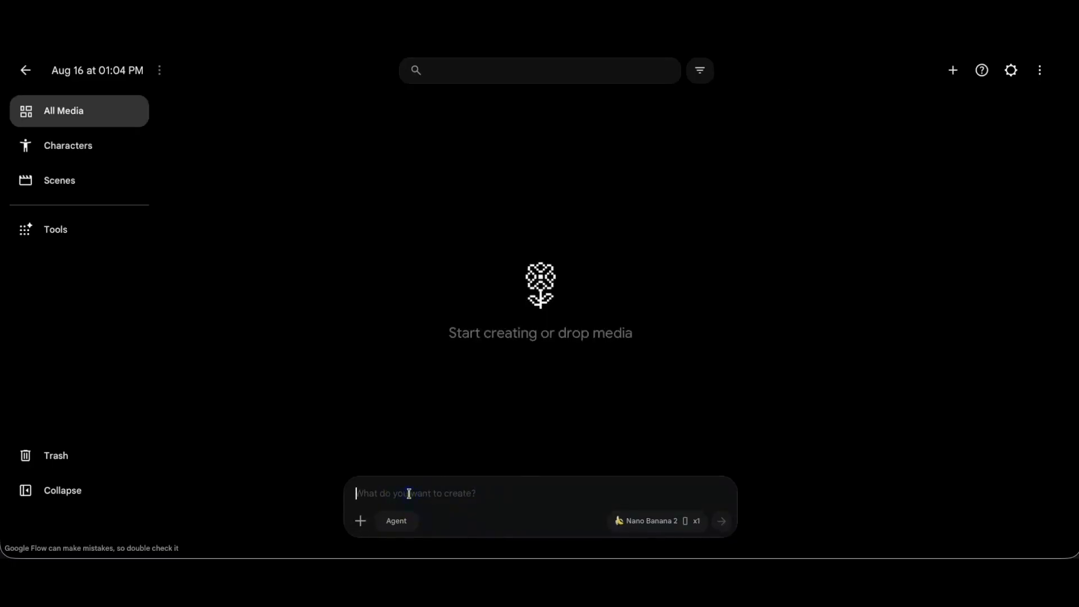
# - Add the Tae Kwon Do flyer image from the Aug 13 at 04:48 PM project to the prompt as a reference
pyautogui.click(361, 521)
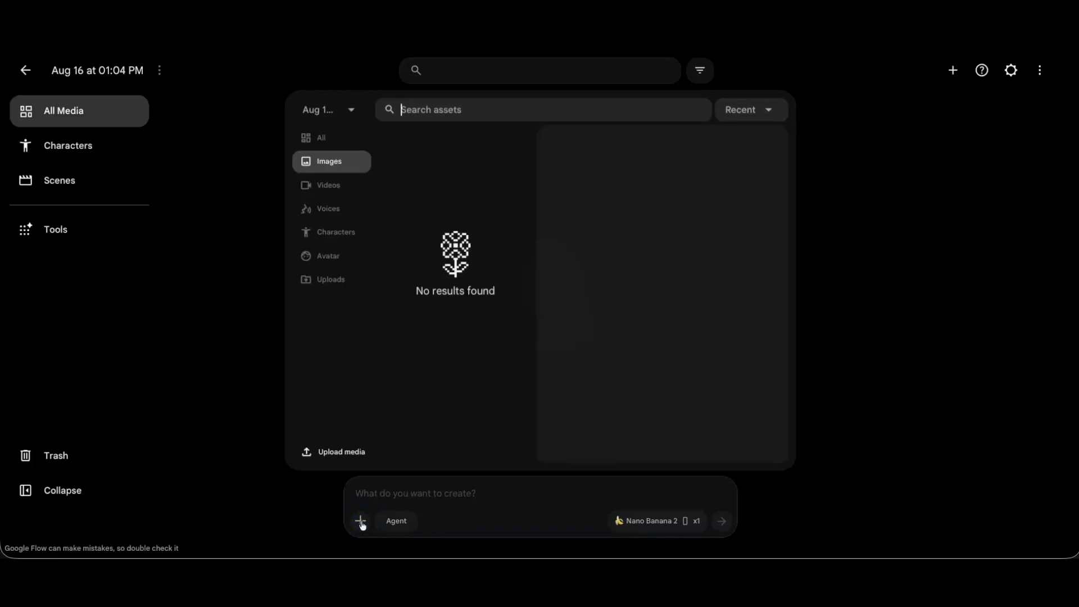
pyautogui.click(326, 162)
pyautogui.click(350, 109)
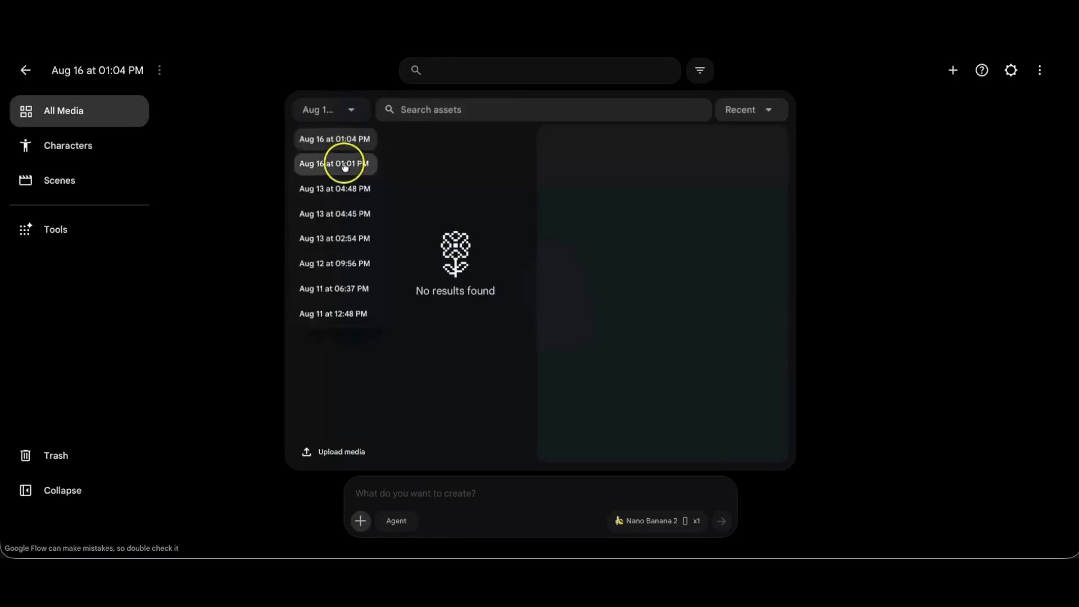
pyautogui.click(344, 164)
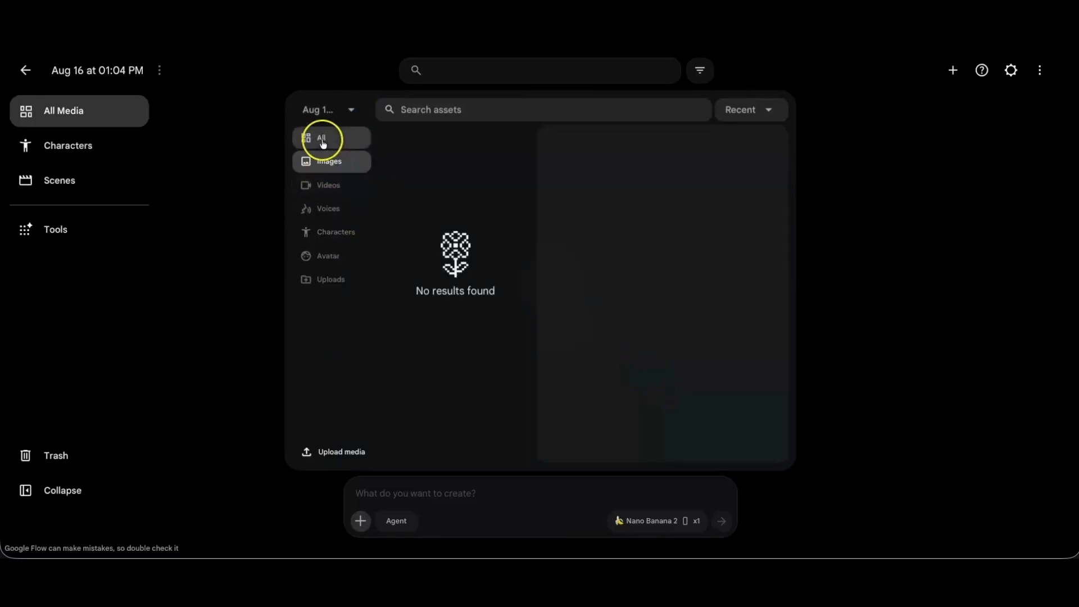
pyautogui.click(339, 113)
pyautogui.click(337, 189)
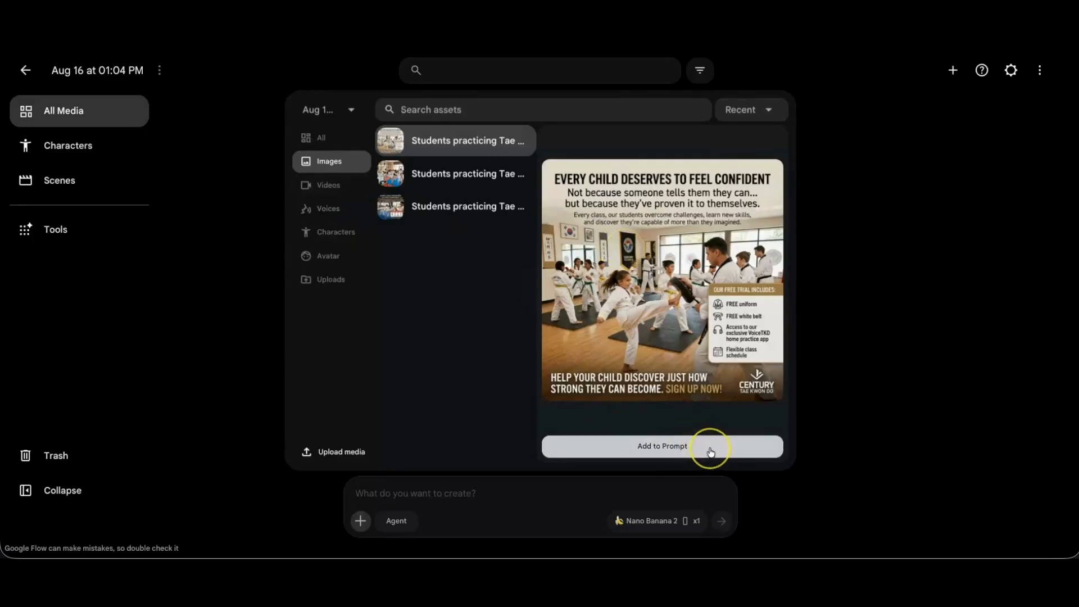
pyautogui.click(628, 449)
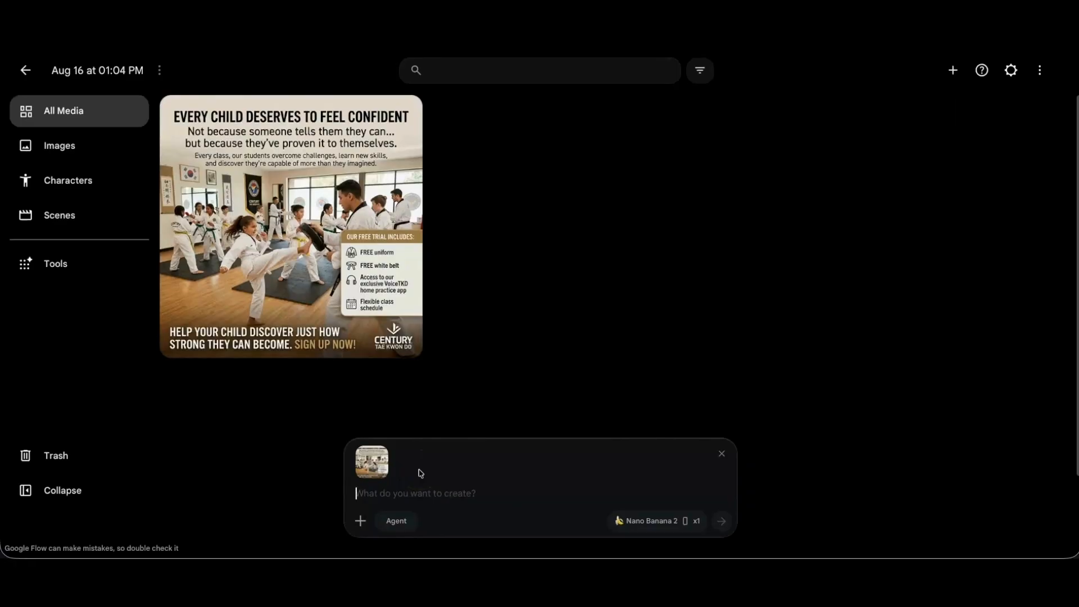
pyautogui.click(423, 487)
pyautogui.click(421, 485)
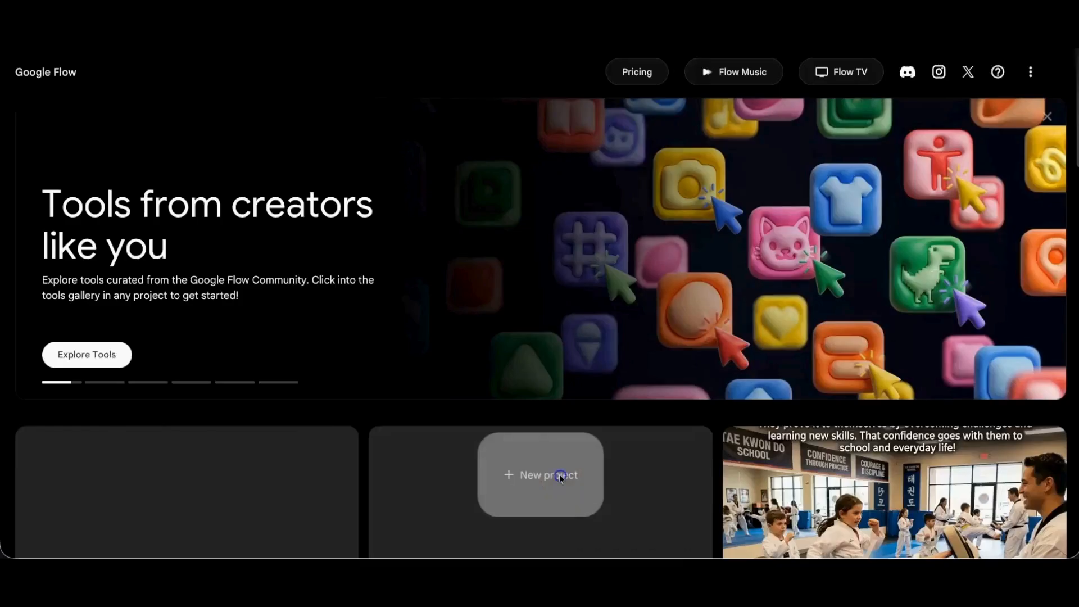
# - In a new project, enter the prompt "Please create a thumbnail image showing a business owner sitting at a computer getting frustrated with their social media results."
pyautogui.click(560, 477)
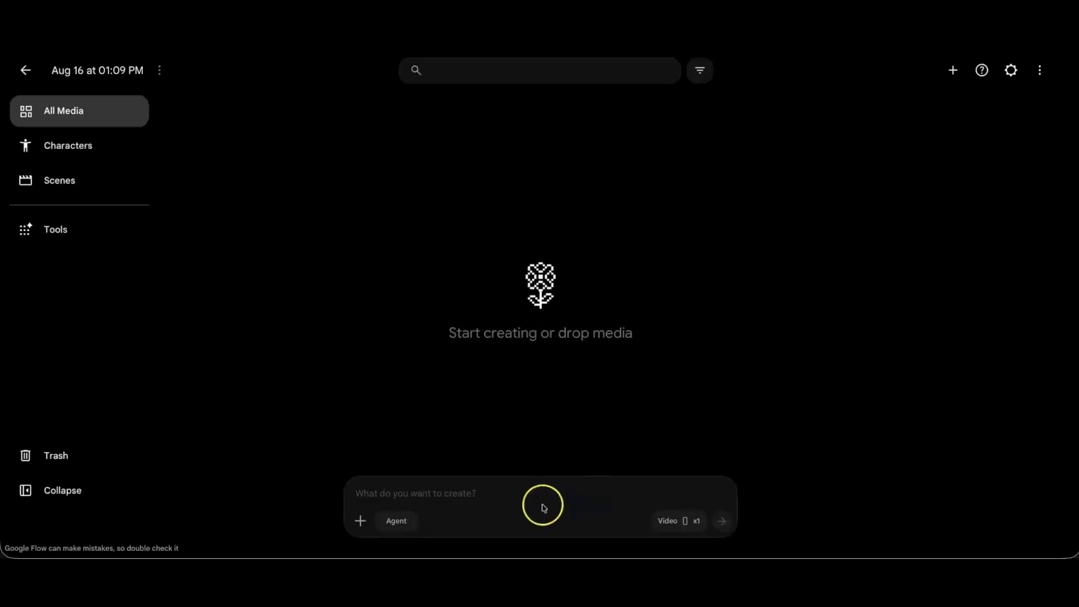
pyautogui.click(483, 493)
pyautogui.click(476, 498)
pyautogui.write('Pleas')
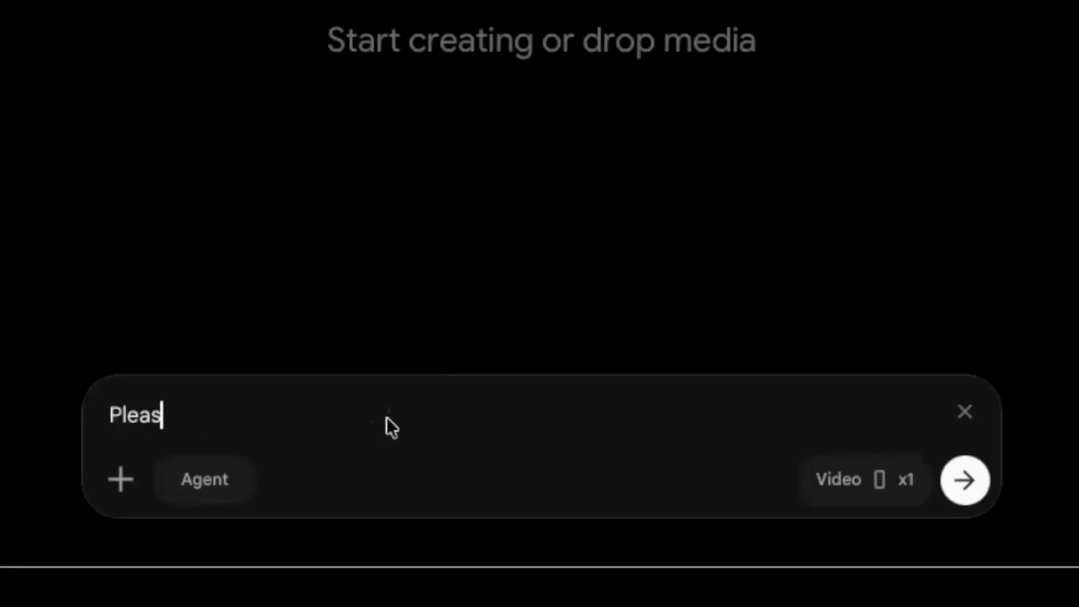
pyautogui.write('e create ')
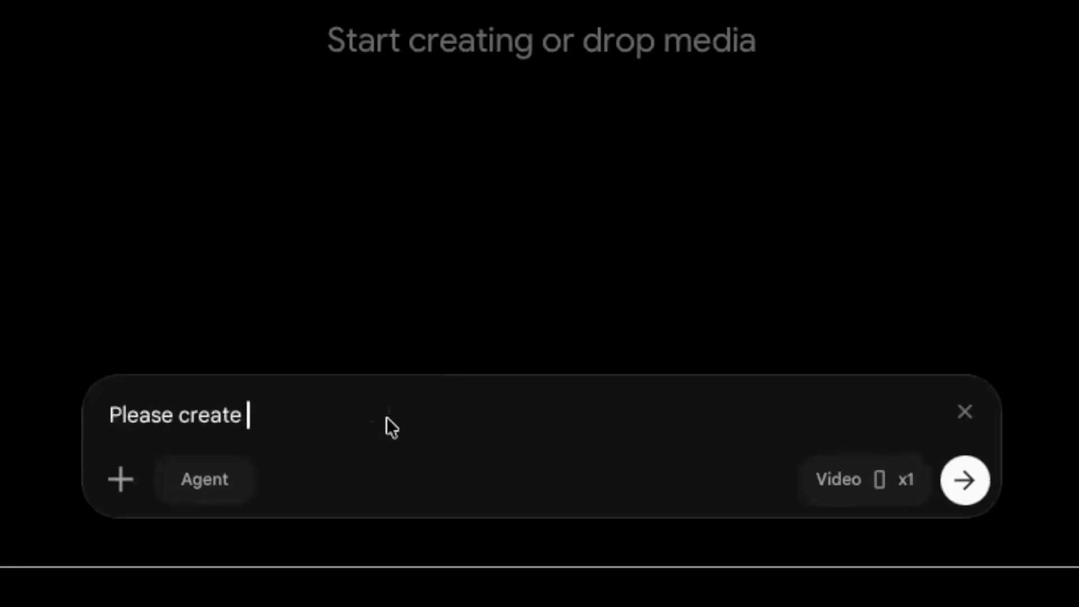
pyautogui.write('a thumbnail im')
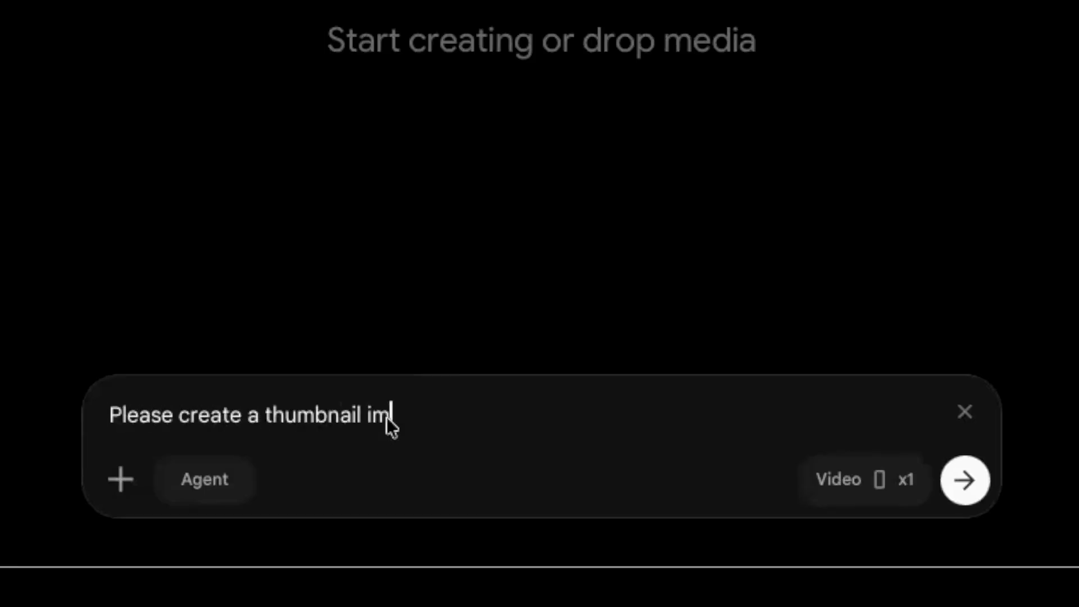
pyautogui.write('age showing a b')
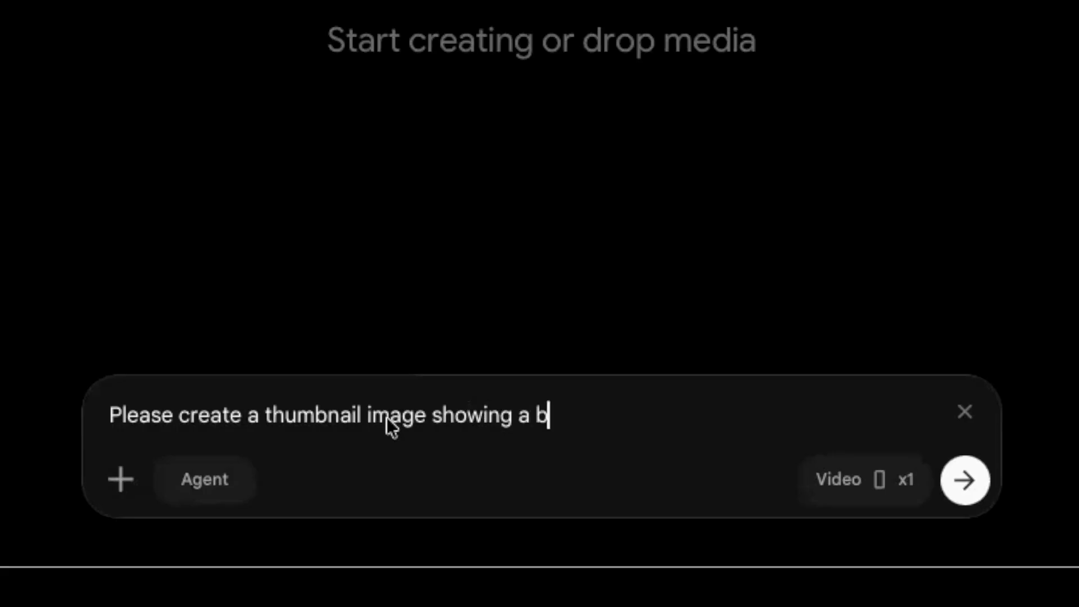
pyautogui.write('usiness owner si')
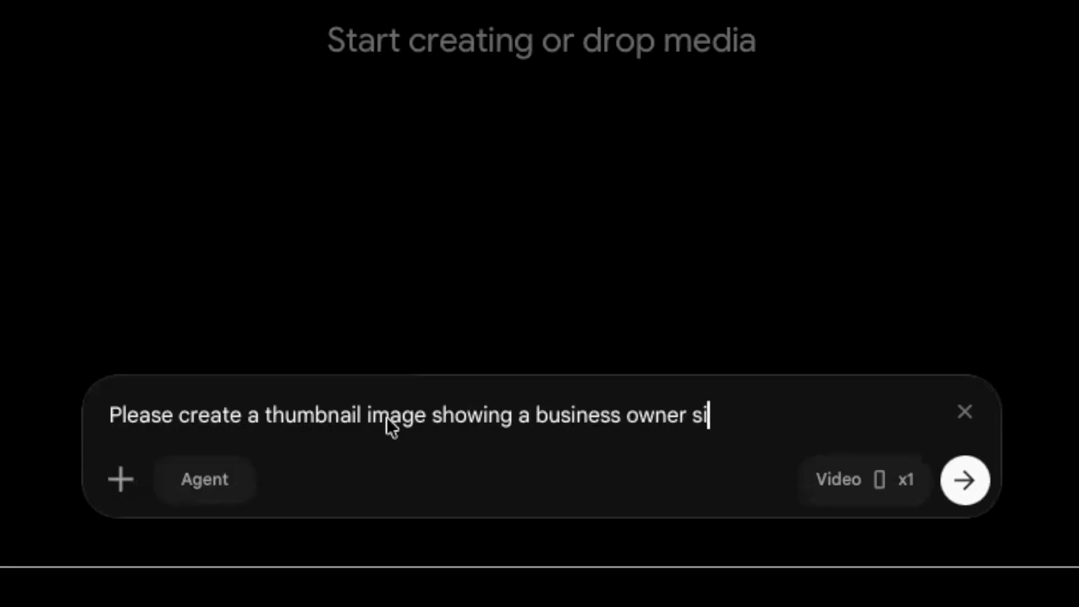
pyautogui.write('tting at a computer')
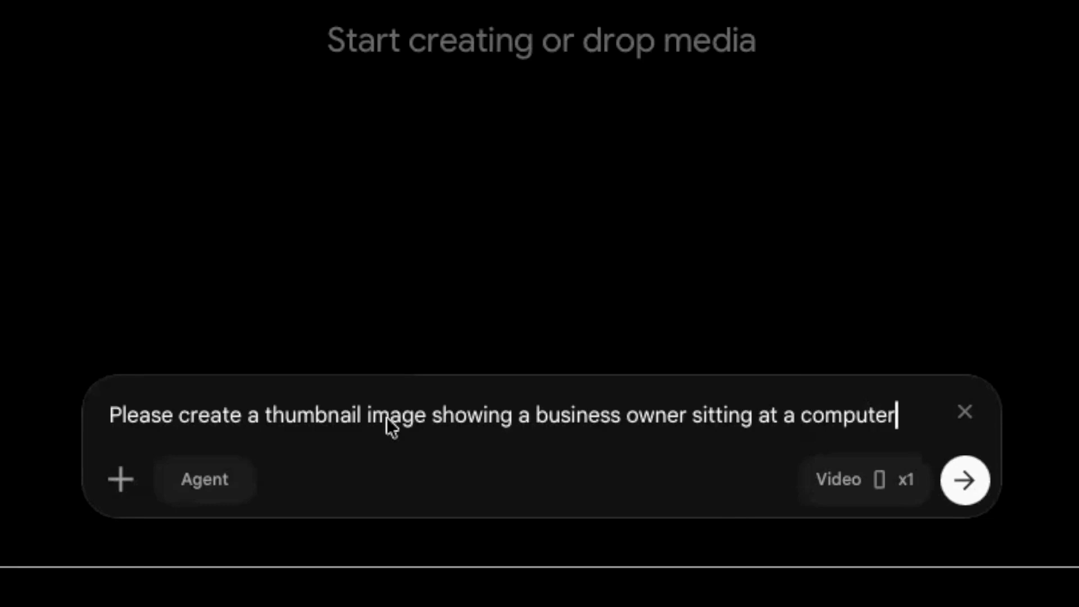
pyautogui.write(' getting frustrated ')
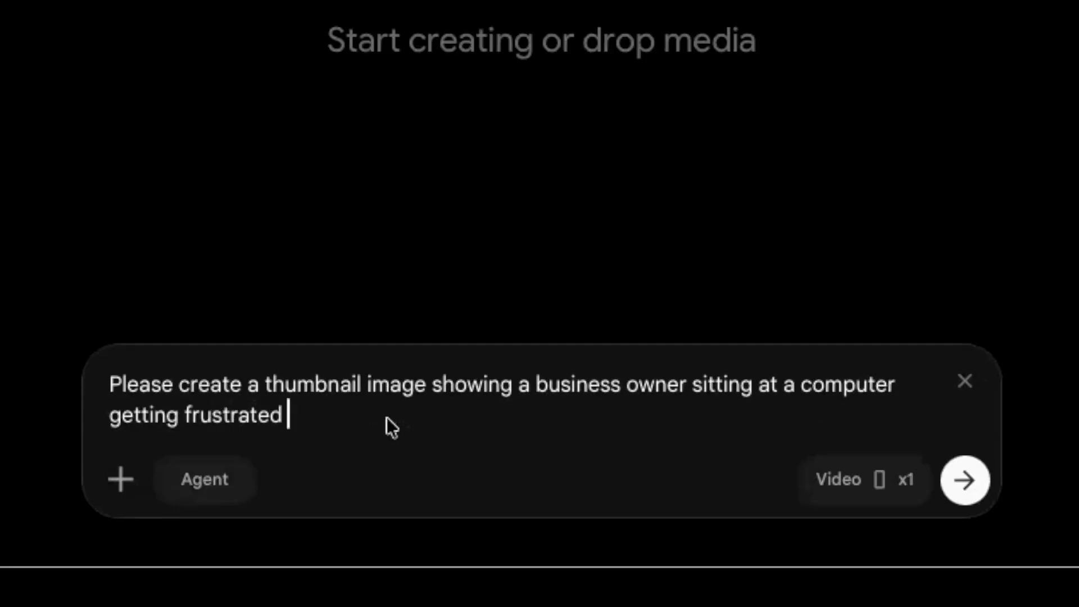
pyautogui.write('with their soc')
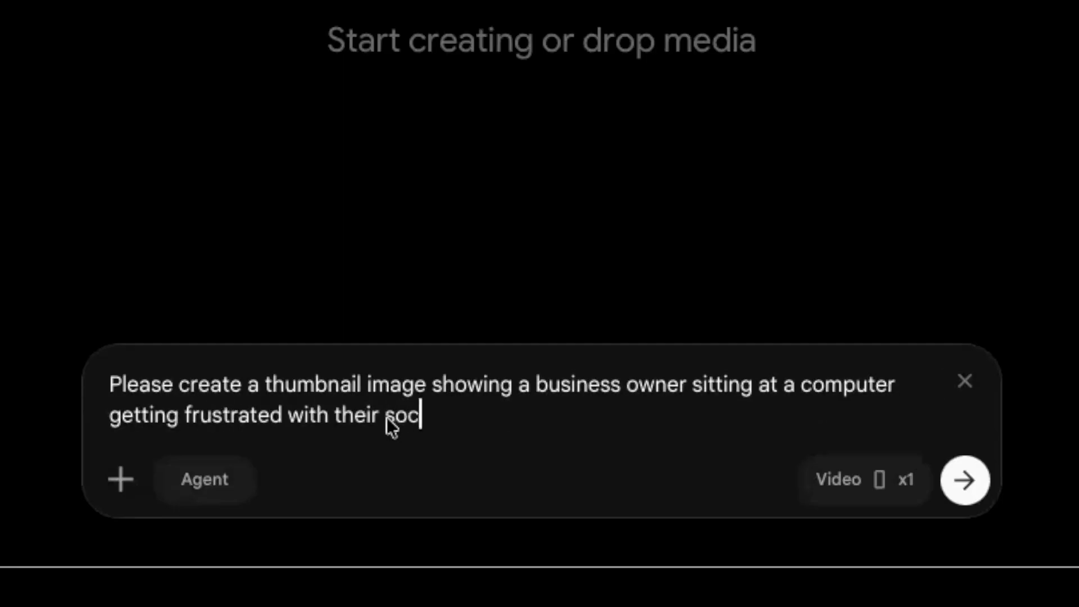
pyautogui.write('ial media results.')
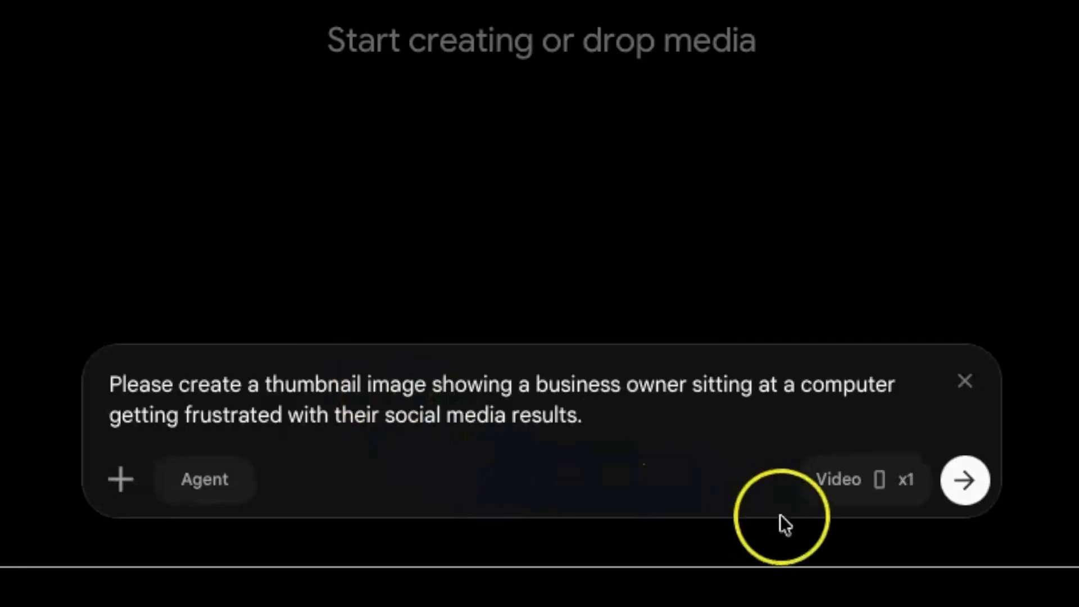
# - Switch the generation type to Image and set the number of outputs to x3
pyautogui.click(888, 480)
pyautogui.click(652, 76)
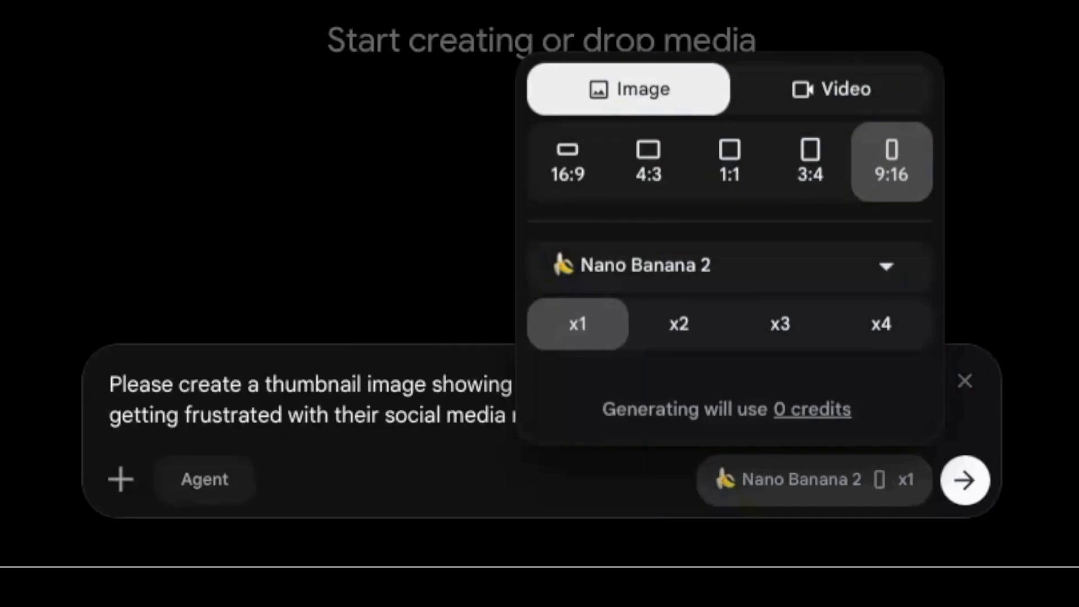
pyautogui.click(772, 329)
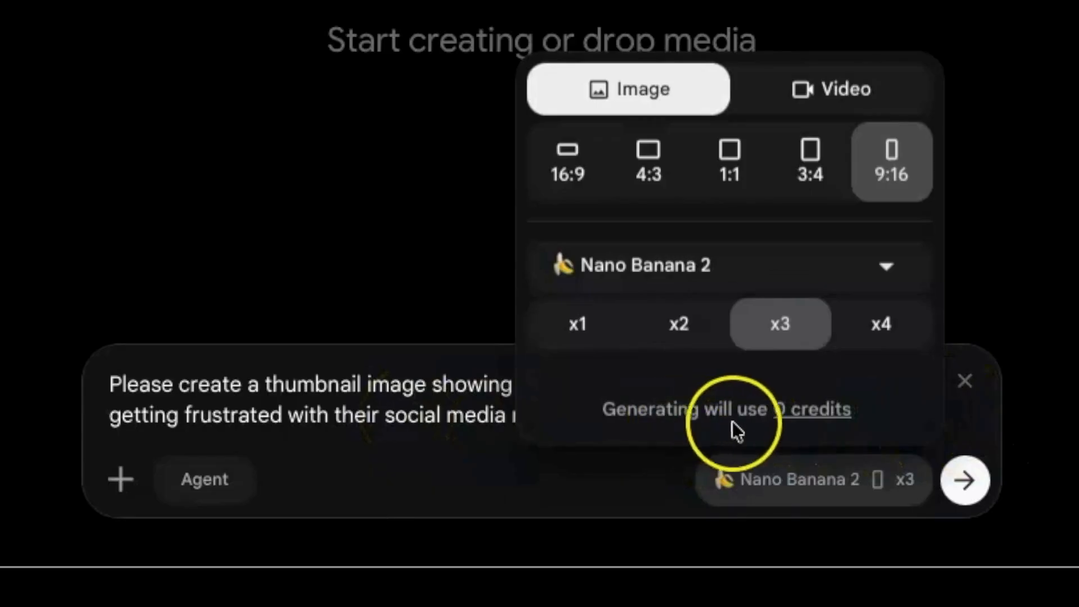
# - Append "Use a semi-realistic style." to the end of the thumbnail prompt
pyautogui.click(430, 458)
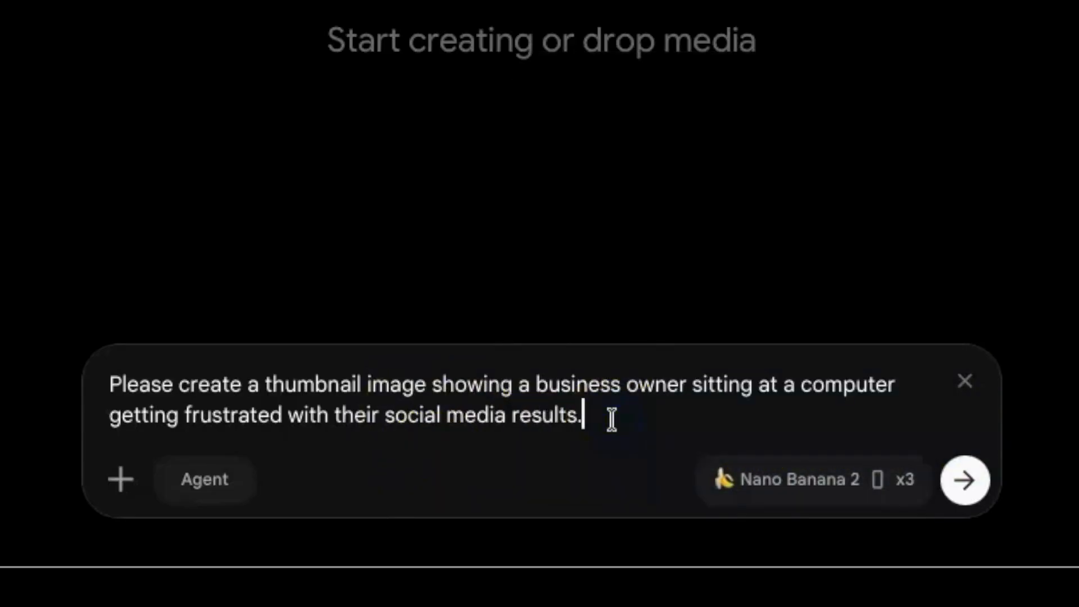
pyautogui.write('Use a s')
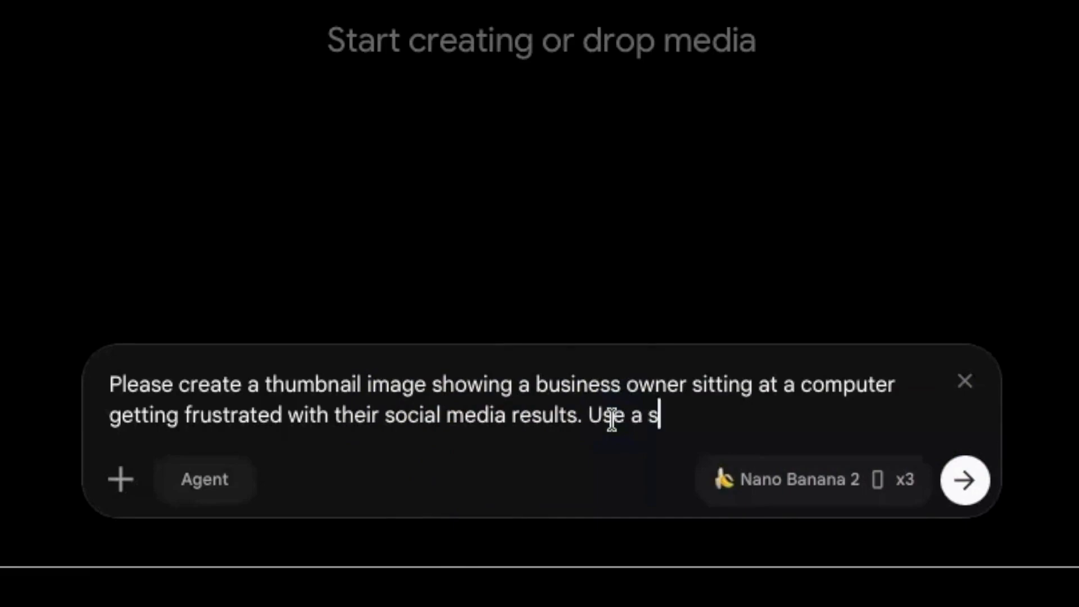
pyautogui.write('emi-real')
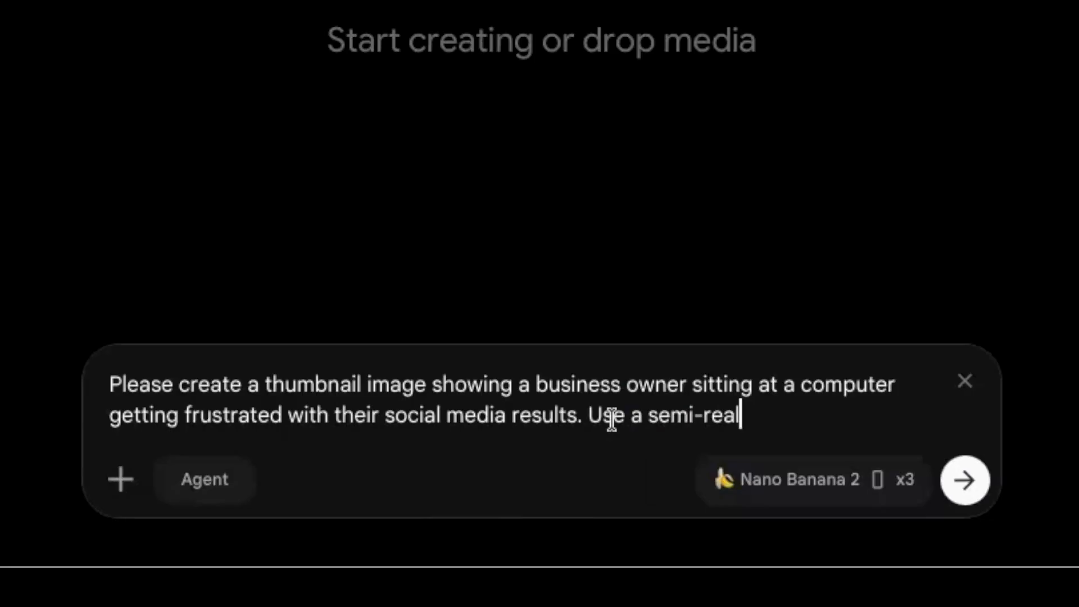
pyautogui.write('istic style.')
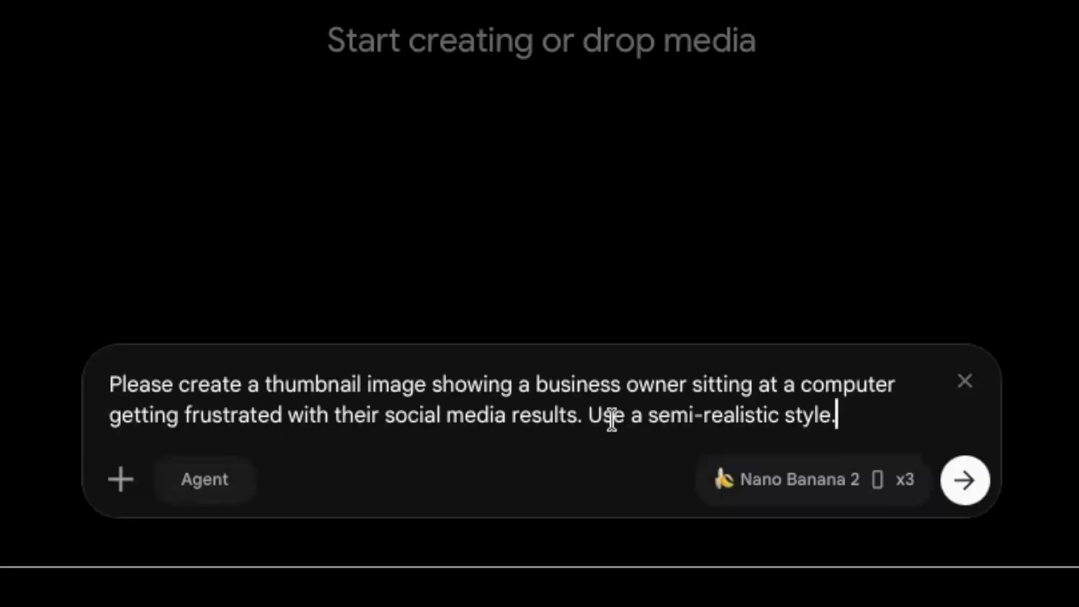
# - Generate the business owner thumbnails and attach the one titled "Struggling with social media? 0 engagement!?!" to a new prompt as a reference
pyautogui.click(961, 479)
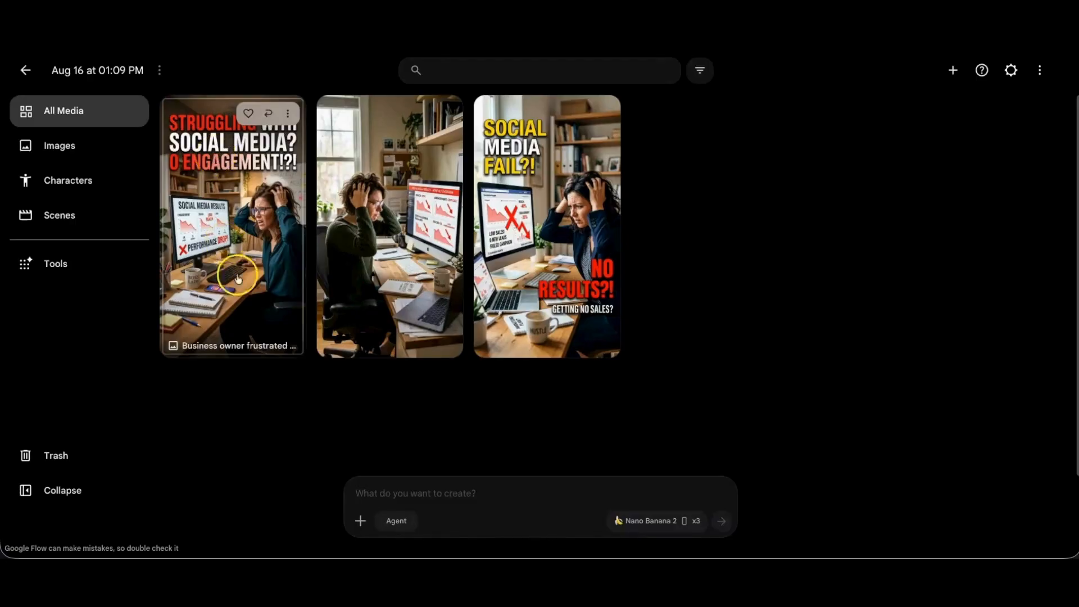
pyautogui.click(288, 116)
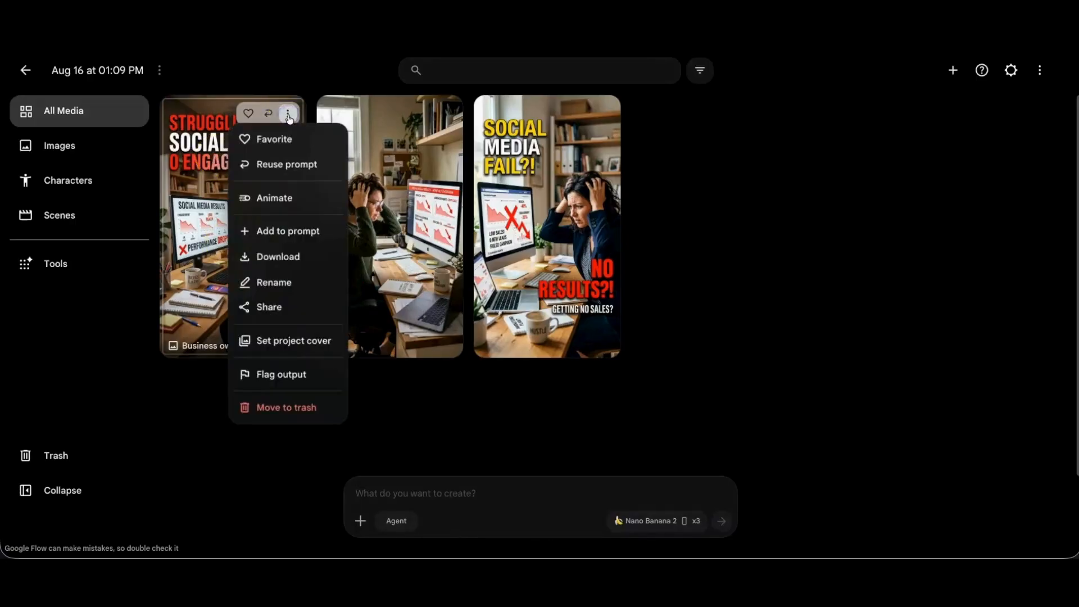
pyautogui.click(314, 231)
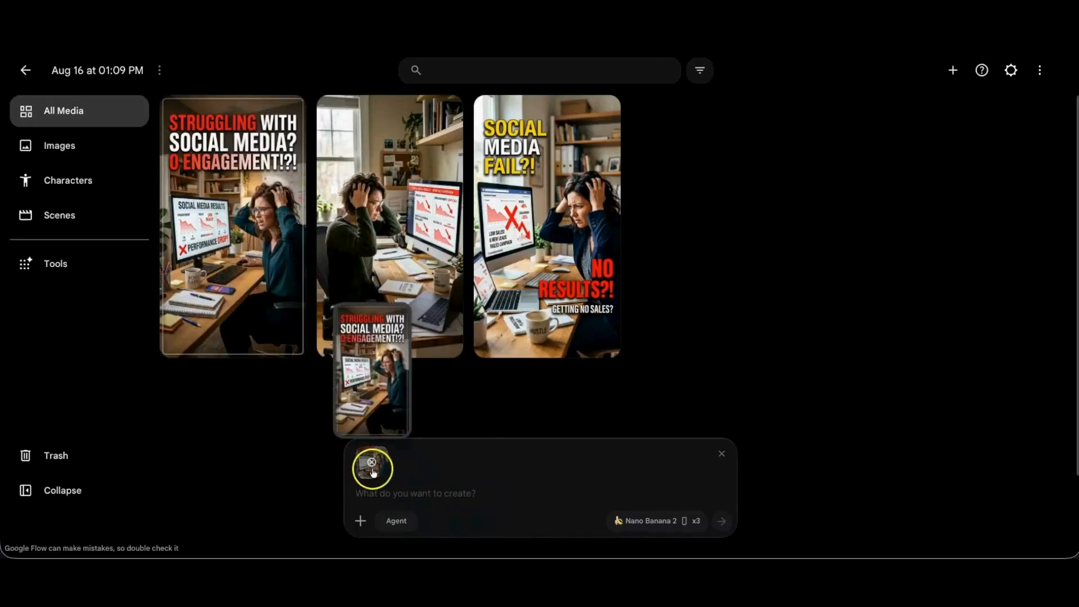
# - Enter the prompt "Please remove the O in the title, but keep the rest.", set the outputs to x1, and generate the image
pyautogui.click(380, 498)
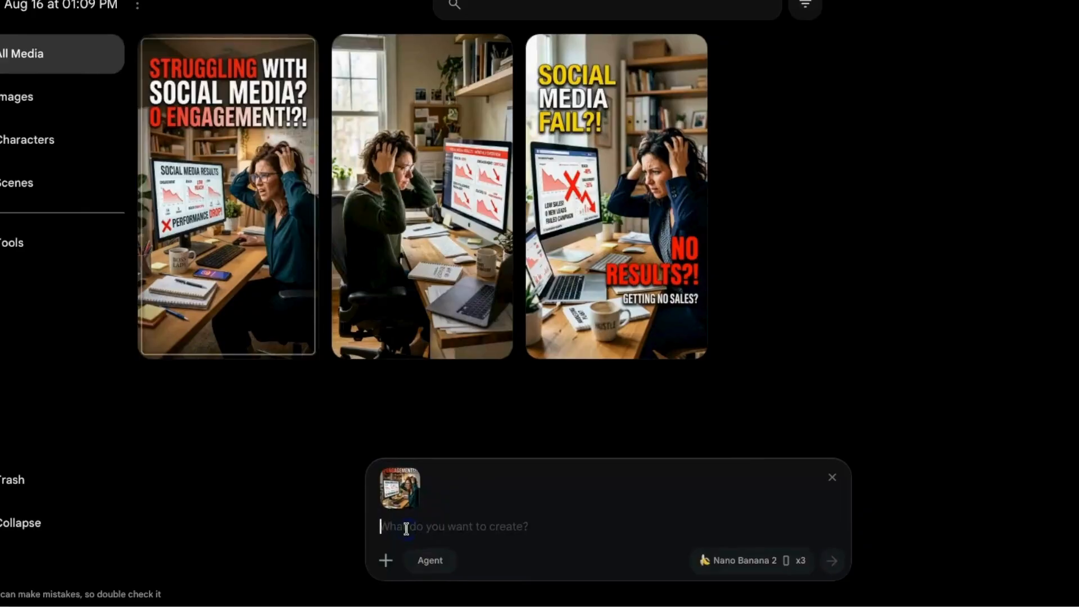
pyautogui.write('Please remove the O in the title, but keep the rest.')
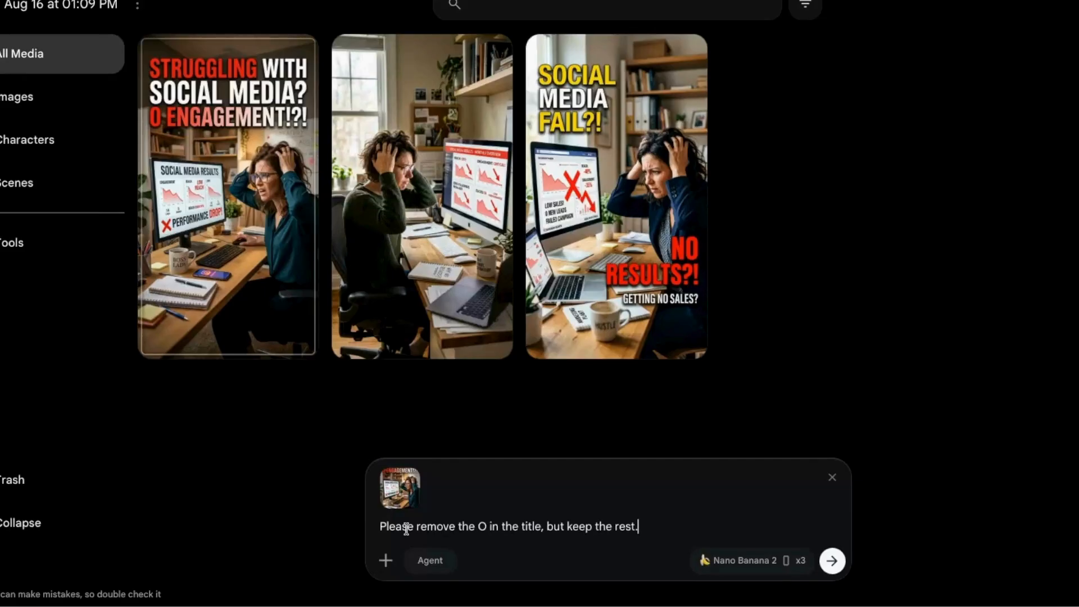
pyautogui.click(766, 557)
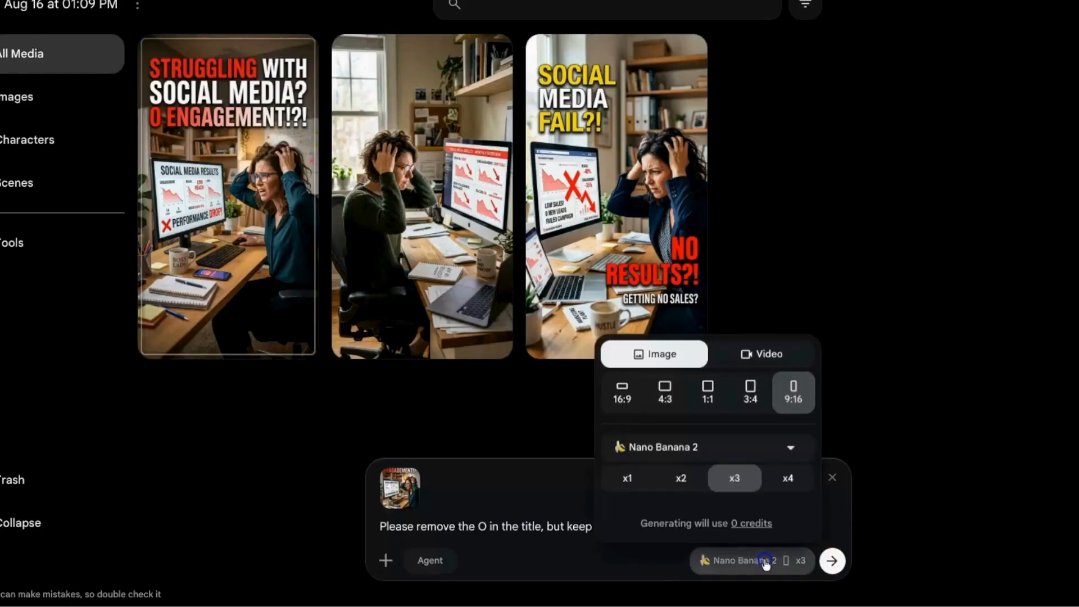
pyautogui.click(716, 482)
pyautogui.click(628, 476)
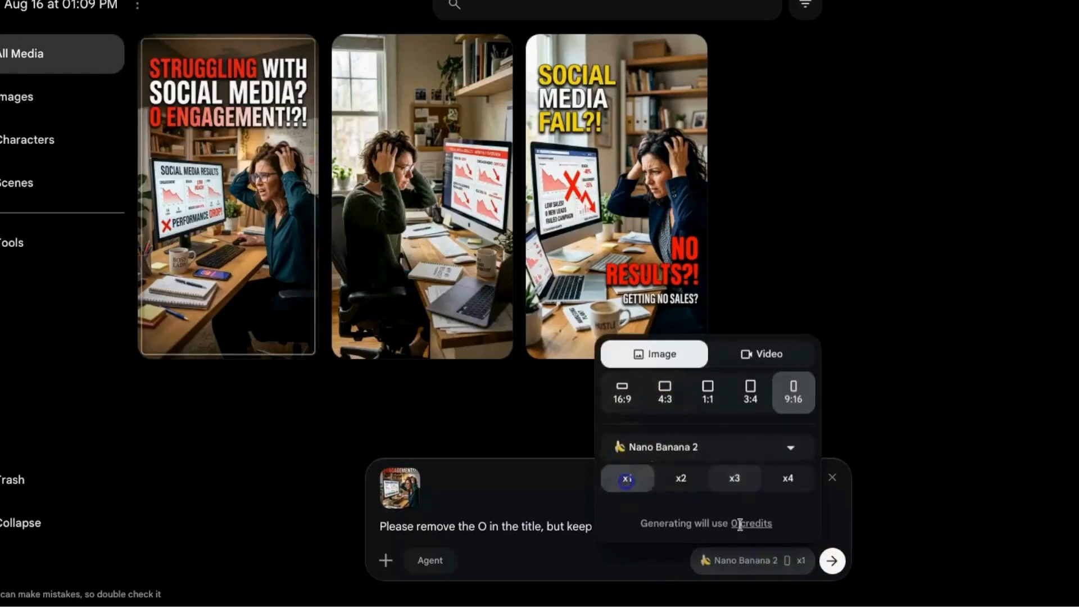
pyautogui.click(831, 563)
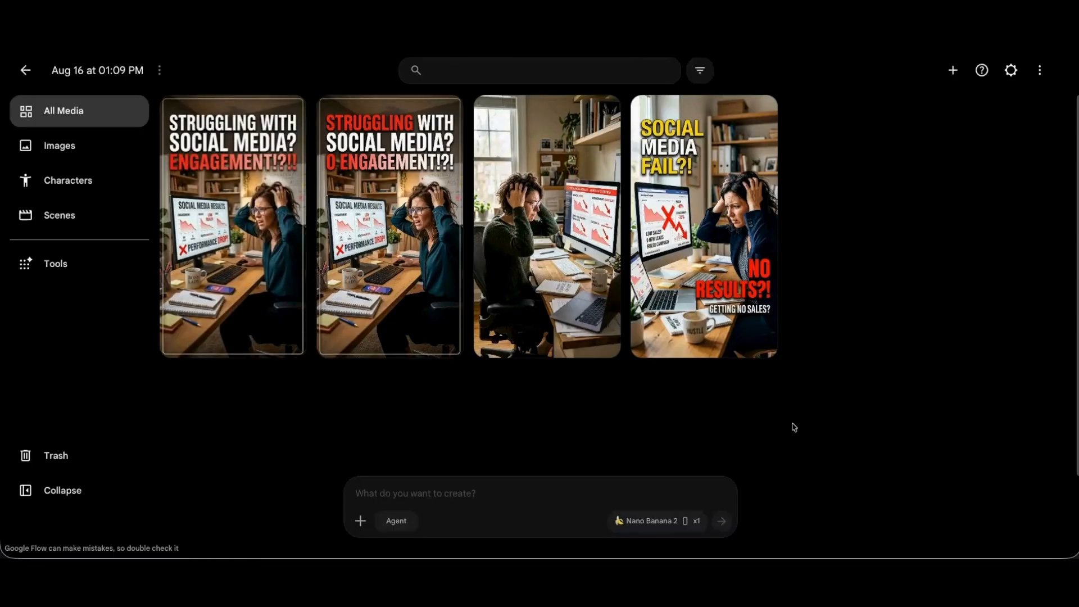
# - Using the untitled thumbnail as reference, generate an image with the prompt "Please add a colorful title that says "What am I doing wrong?""
pyautogui.moveTo(219, 155)
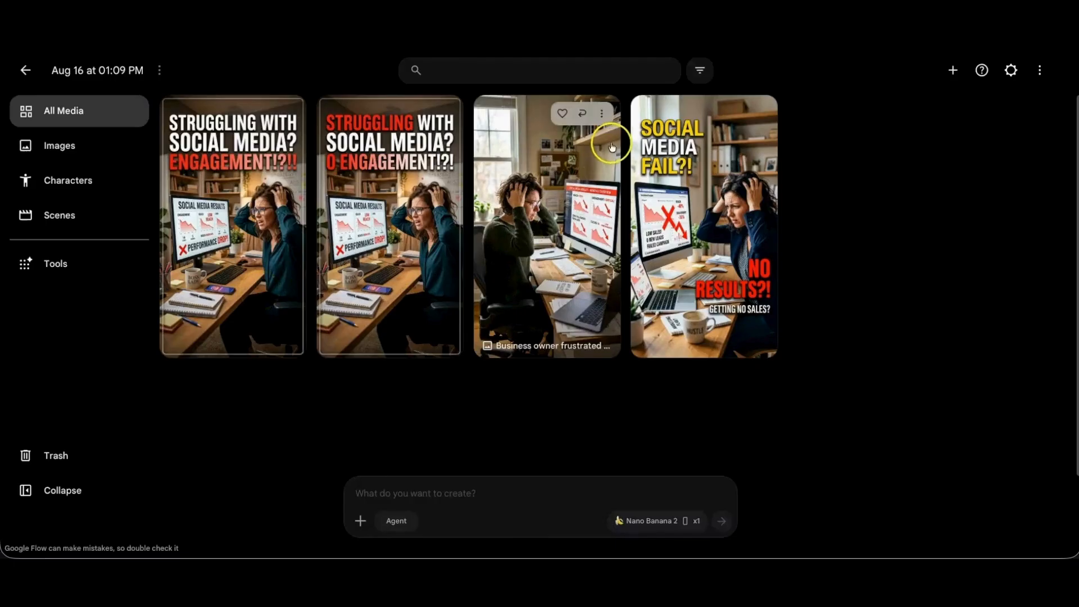
pyautogui.click(602, 113)
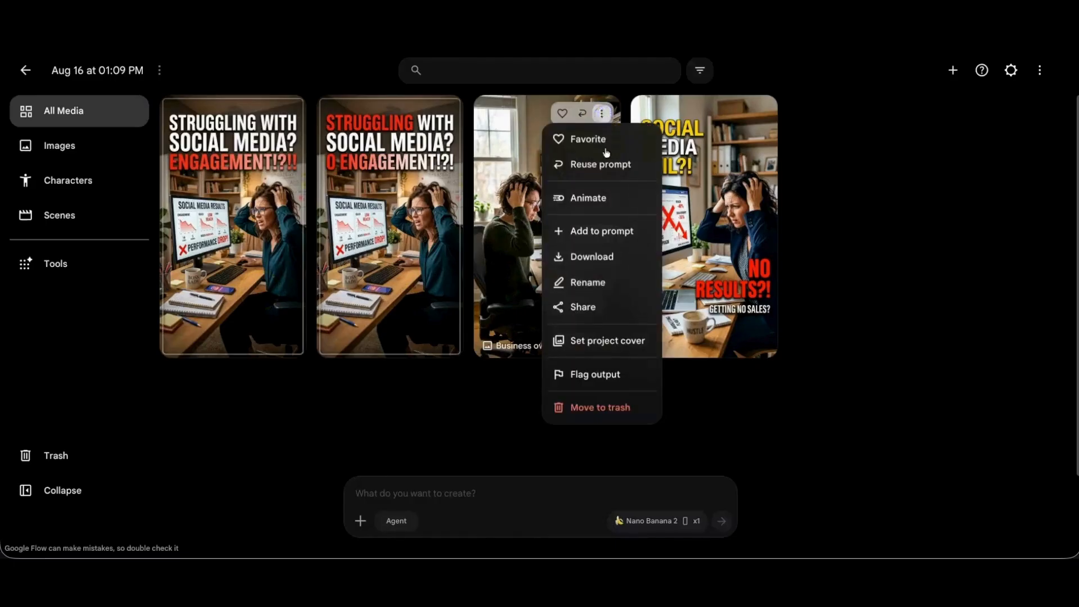
pyautogui.click(600, 232)
pyautogui.click(398, 492)
pyautogui.write('Please add a colorful title that says "What am I doing')
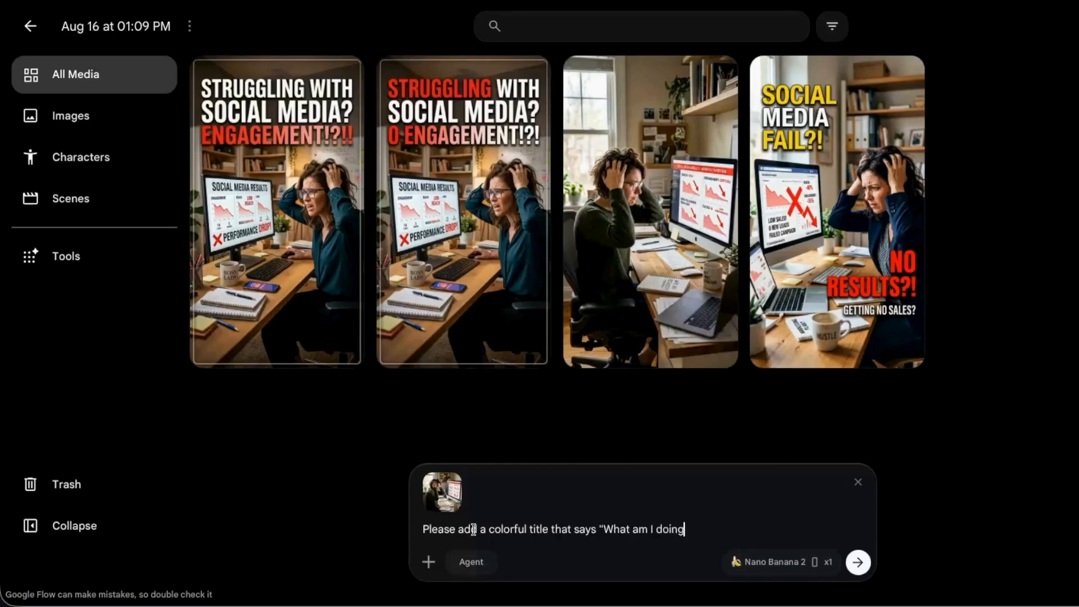
pyautogui.write('rong?"')
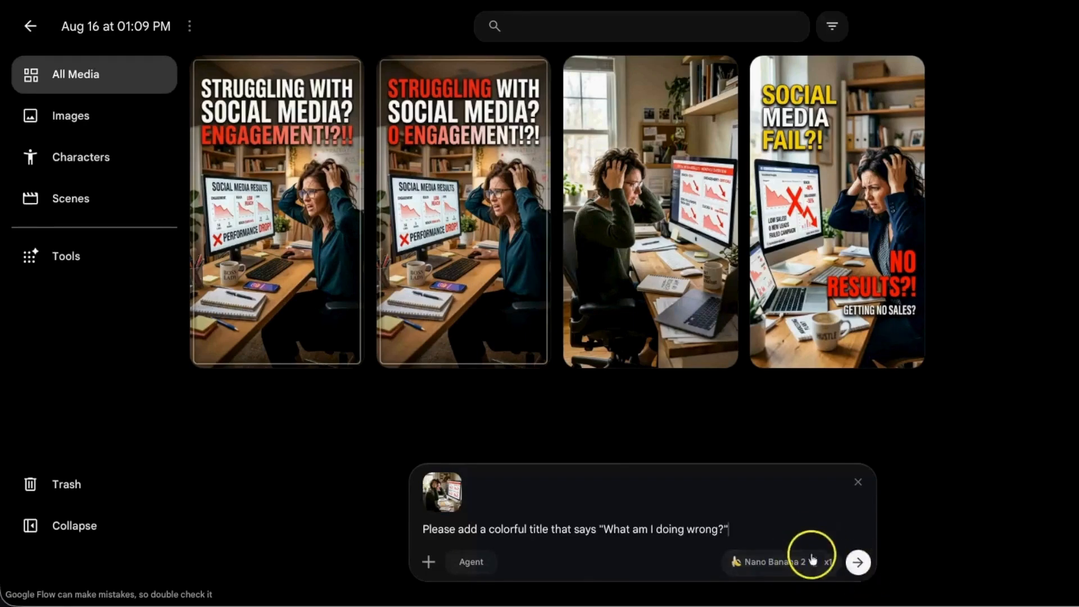
pyautogui.click(858, 562)
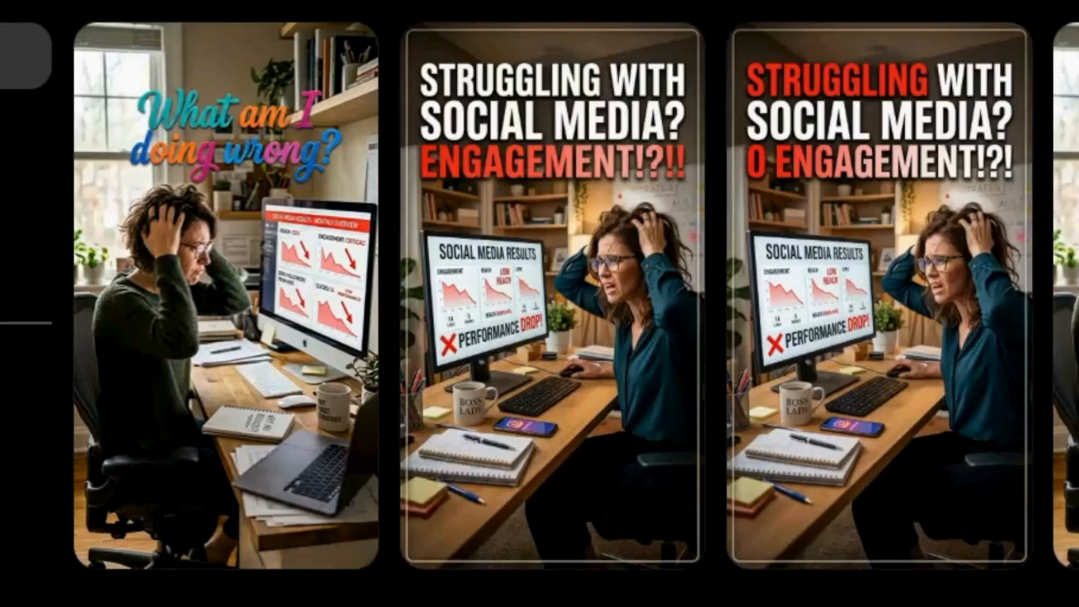
# - Without attaching a reference image, submit a prompt asking to replace the title with white and yellow lettering
pyautogui.write('Ple')
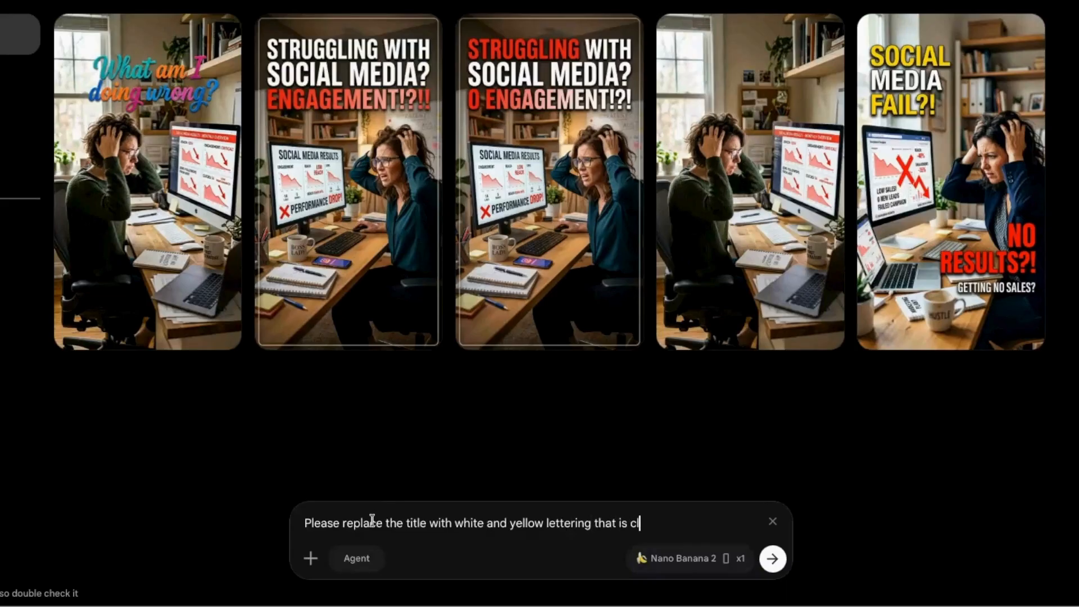
pyautogui.press('Return')
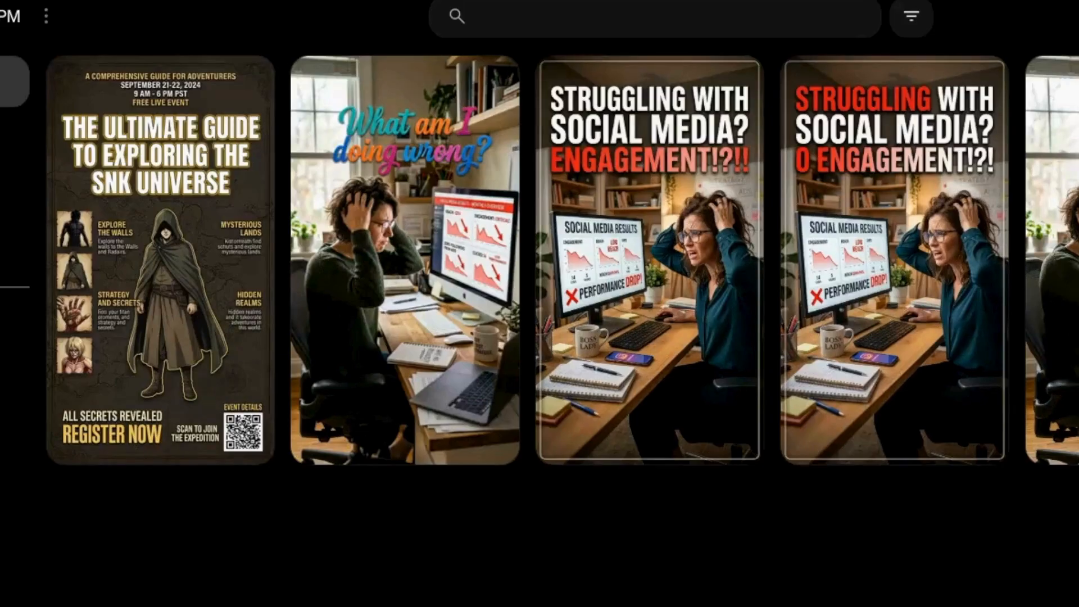
# - Attach the colorful "What am I doing wrong?" image and generate with "Please replace the title lettering with white and yellow color that are readable."
pyautogui.moveTo(397, 261)
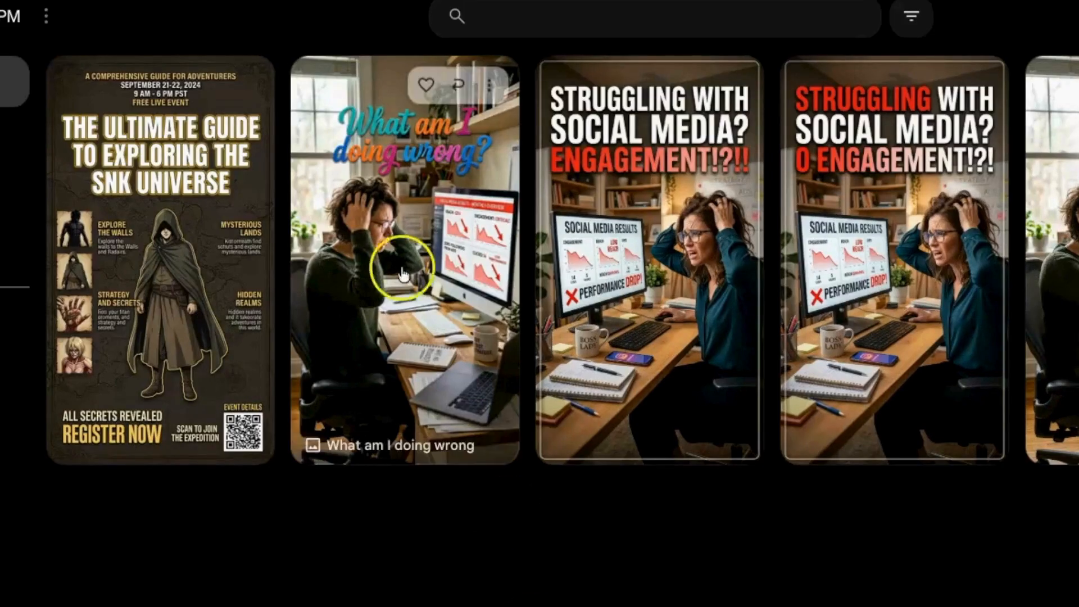
pyautogui.click(491, 88)
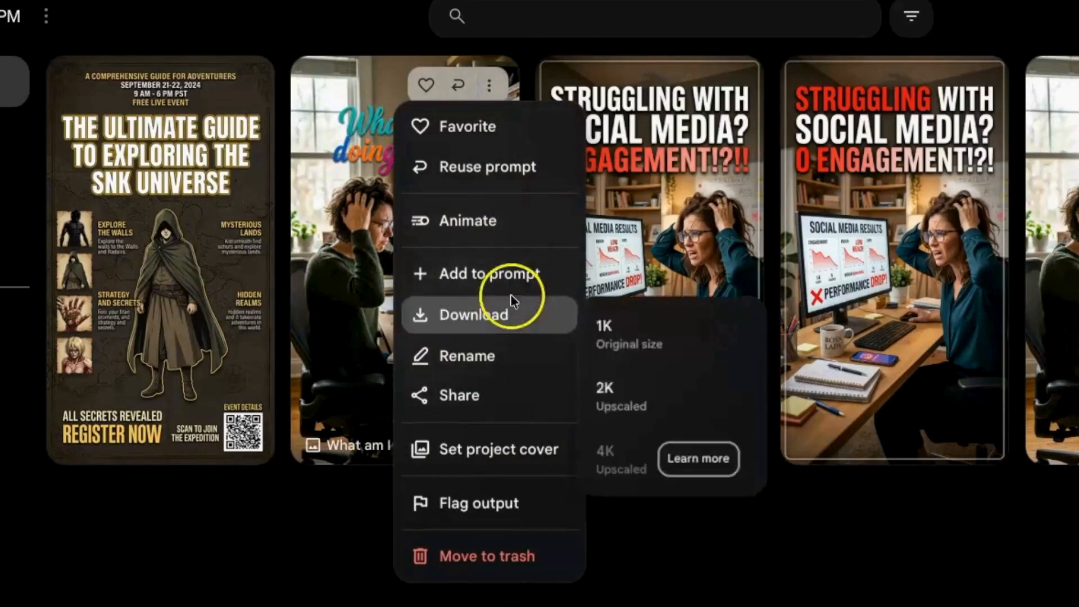
pyautogui.click(520, 276)
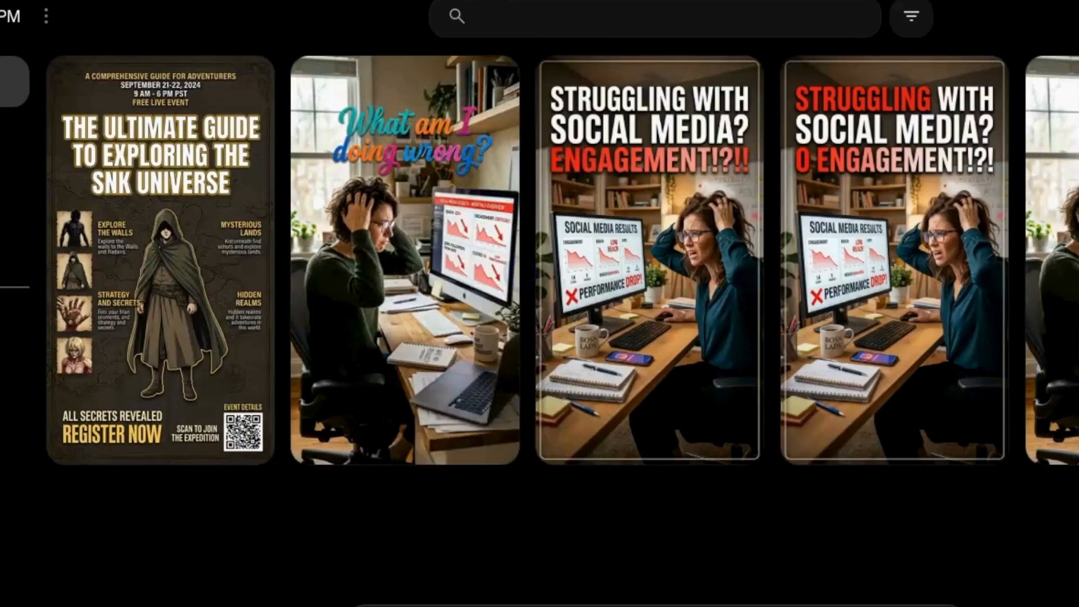
pyautogui.write('Please replace the title lettering with white and yellow color that are readable.')
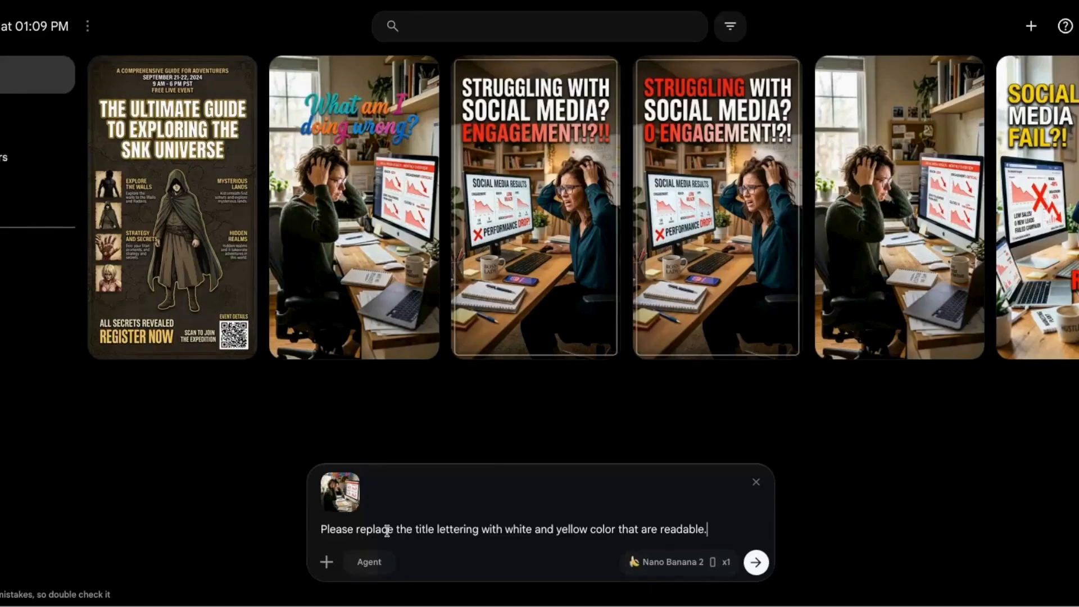
pyautogui.click(756, 563)
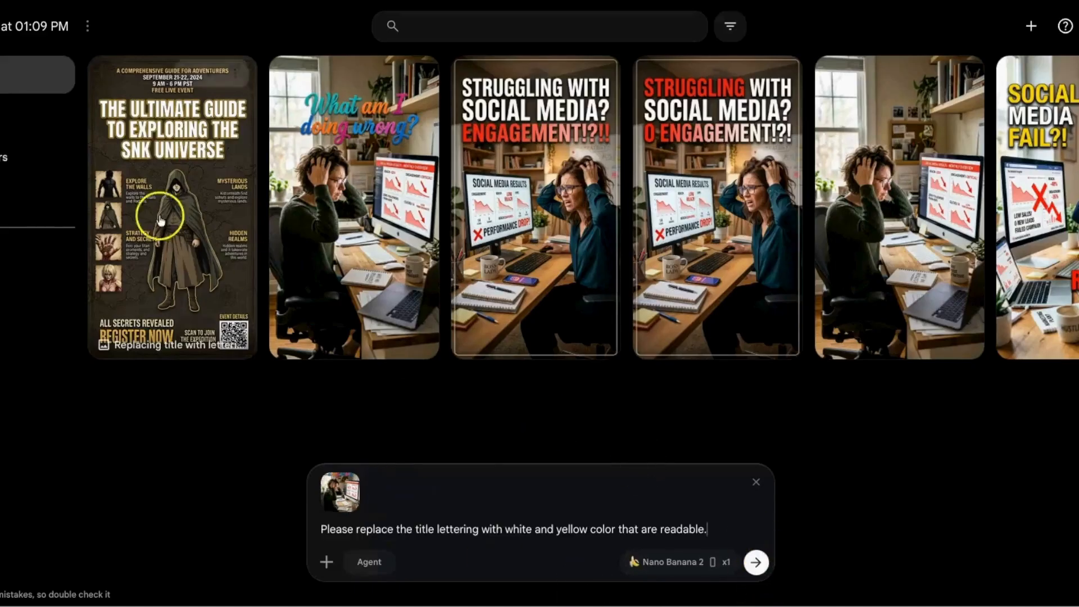
pyautogui.moveTo(160, 225)
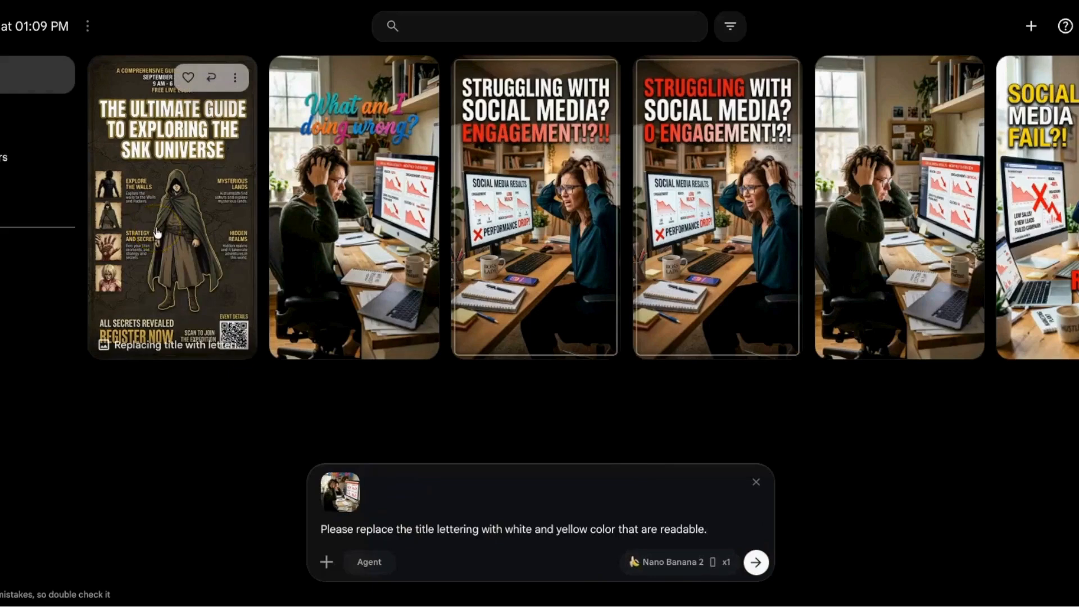
pyautogui.click(757, 562)
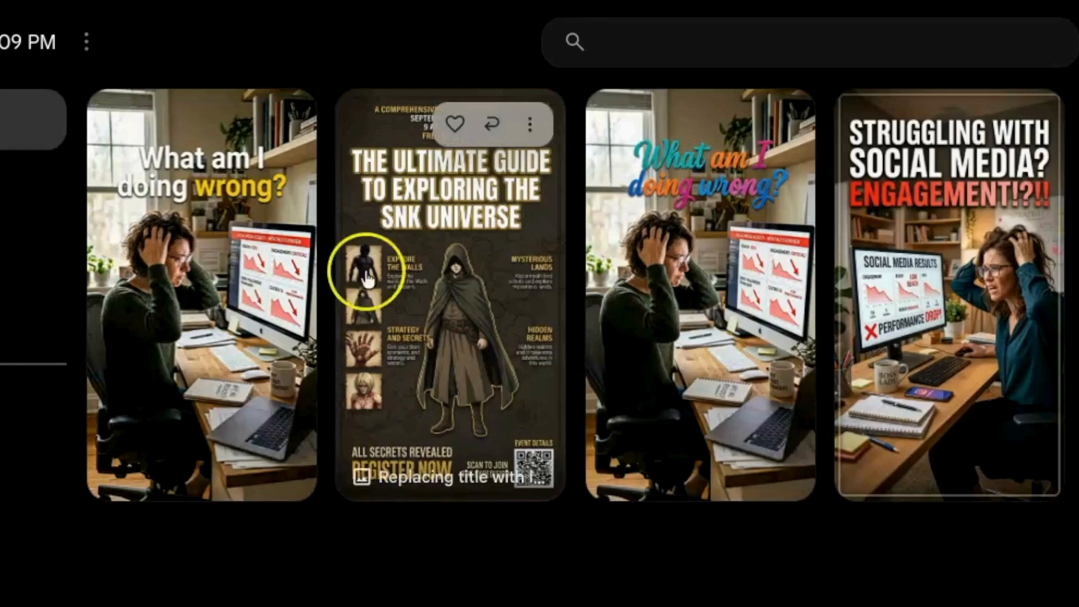
# - Attach the "Remove O from title" image to a new prompt as a reference
pyautogui.moveTo(1053, 275)
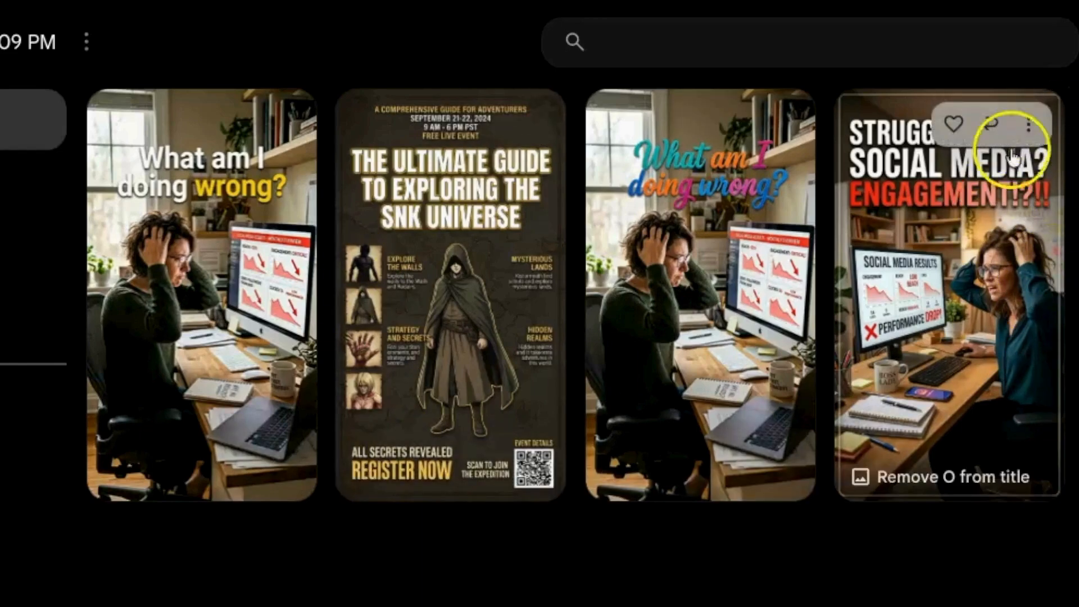
pyautogui.click(1029, 126)
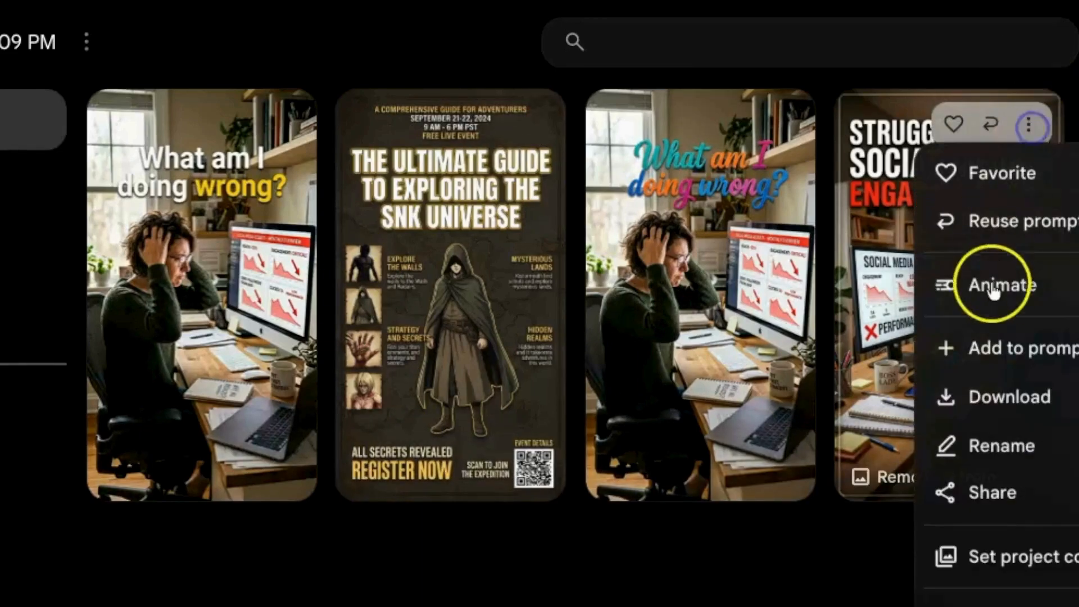
pyautogui.click(1048, 359)
# - Enter the prompt "Please turn this into an animated cartoon style image." and generate the image
pyautogui.click(247, 361)
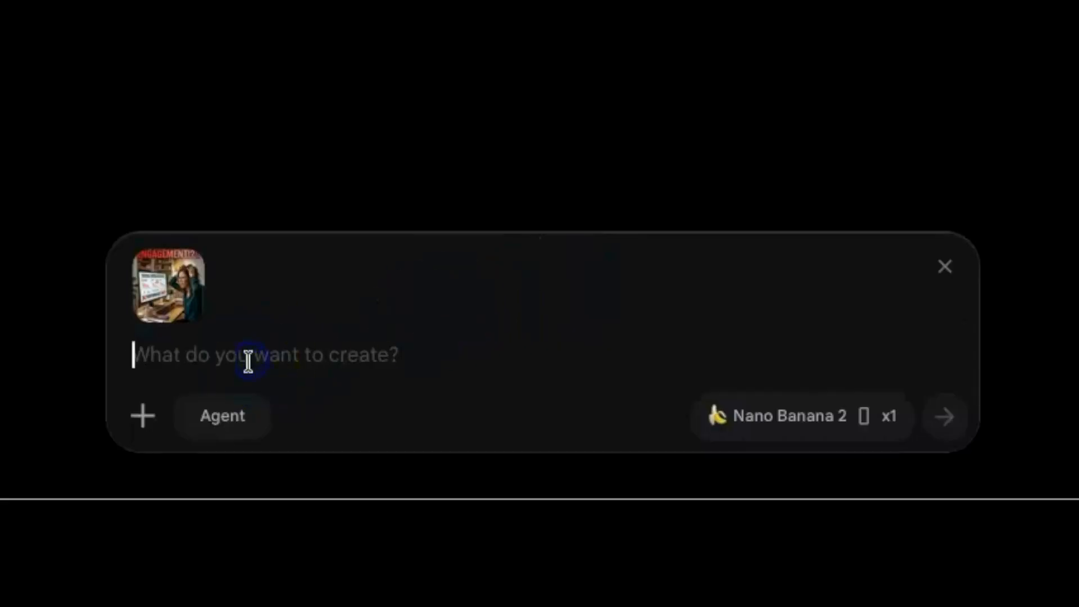
pyautogui.write('Please turn this into a')
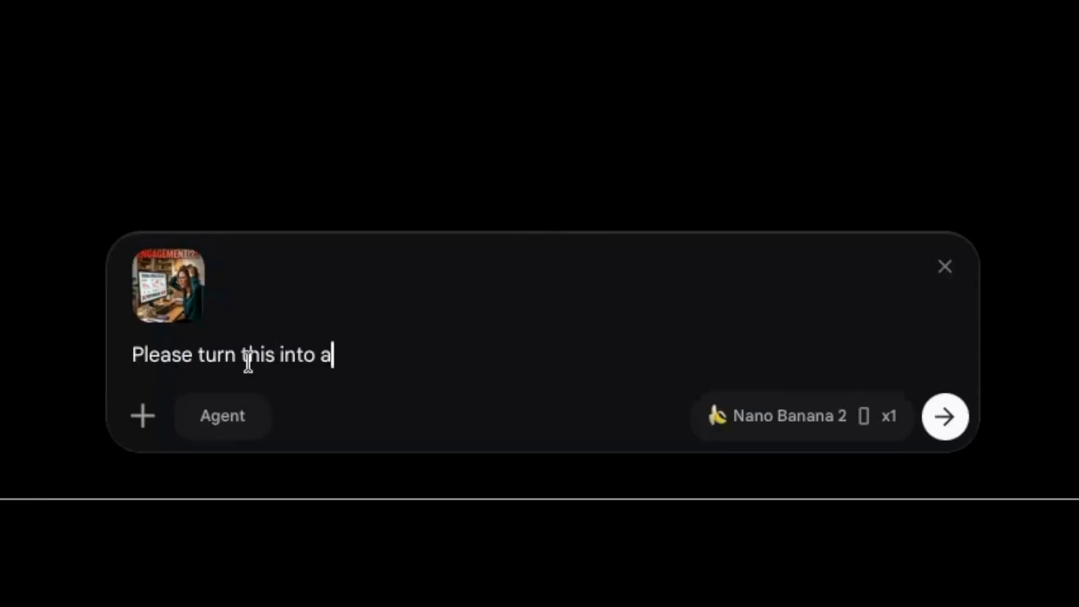
pyautogui.write('n anima')
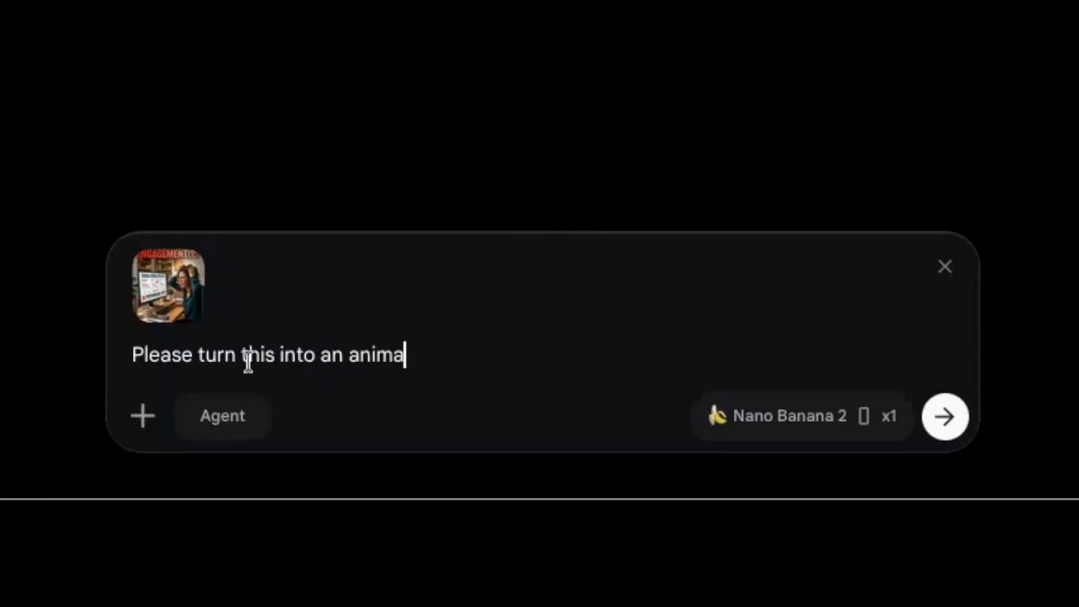
pyautogui.write('ted cartoon')
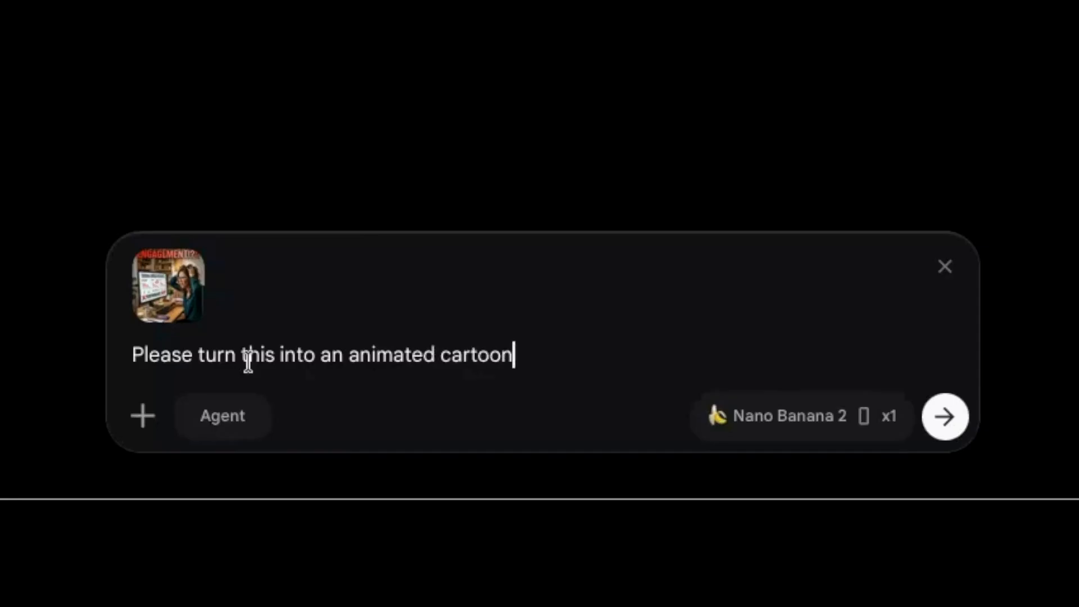
pyautogui.write(' style ima')
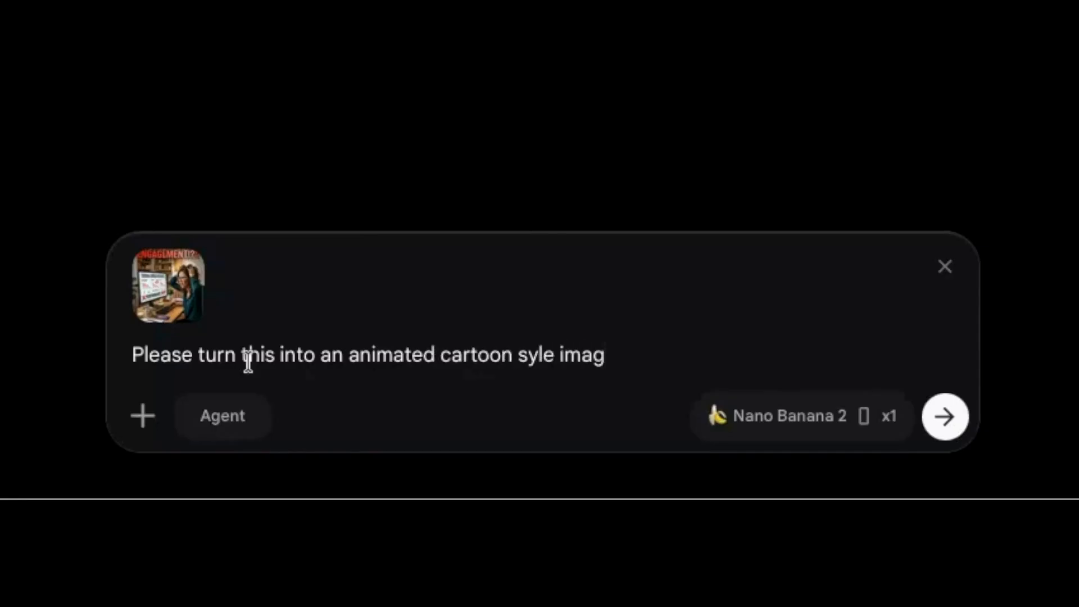
pyautogui.write('ge.')
pyautogui.click(530, 356)
pyautogui.write('t')
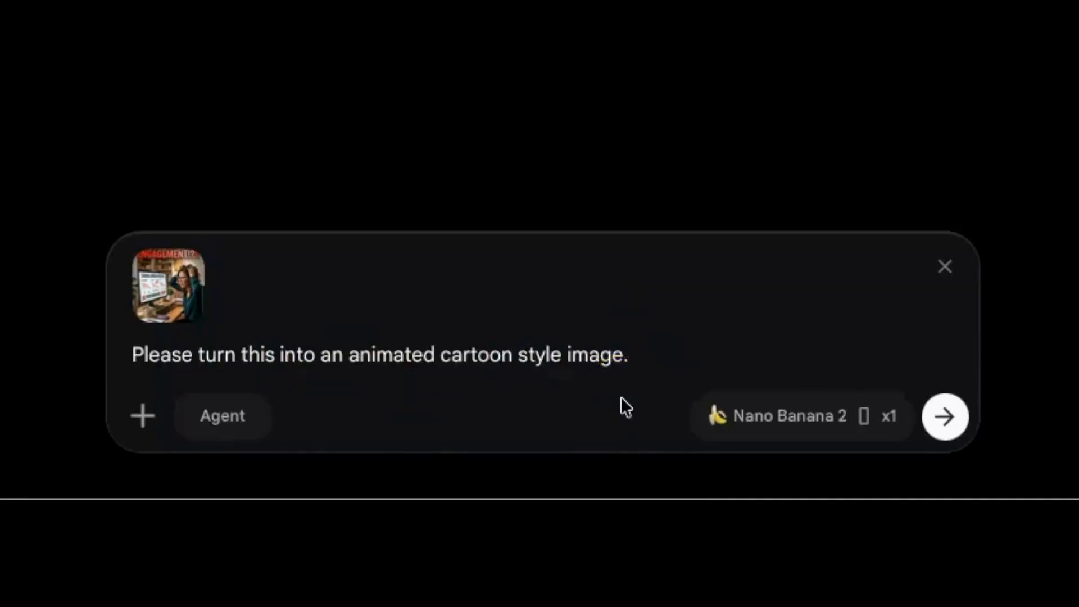
pyautogui.click(940, 420)
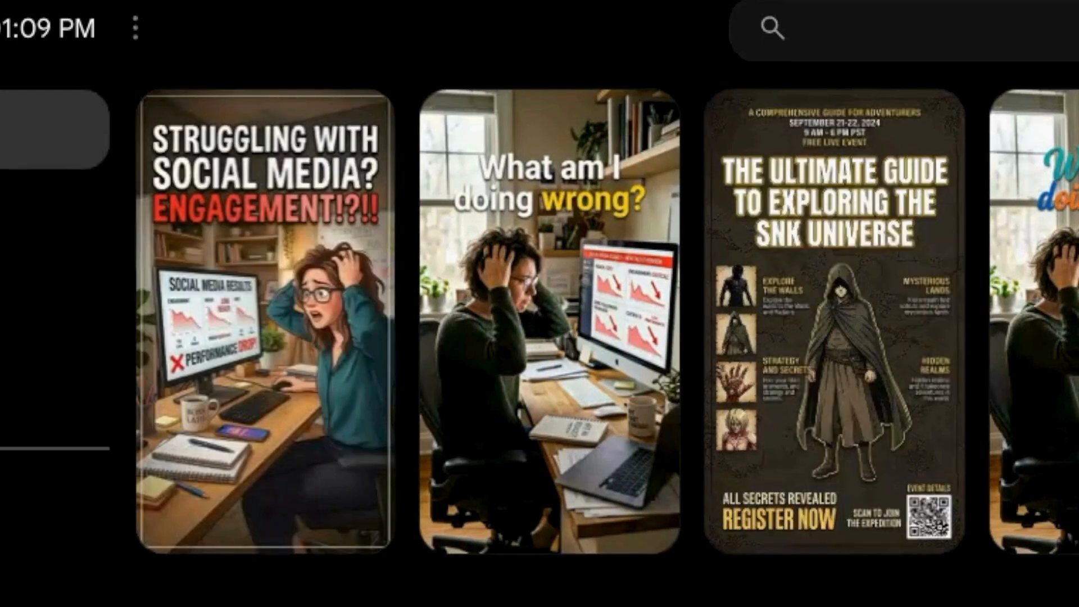
# - View the cartoon-style "Struggling with social media?" image at full size, close it, and attach that image to a new prompt
pyautogui.click(265, 332)
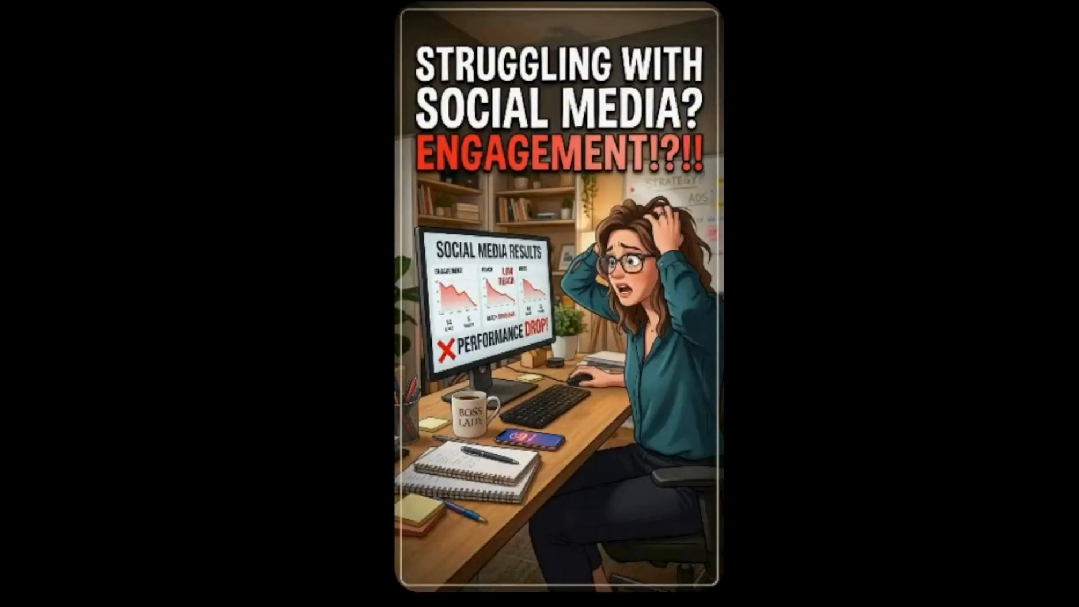
pyautogui.press('Escape')
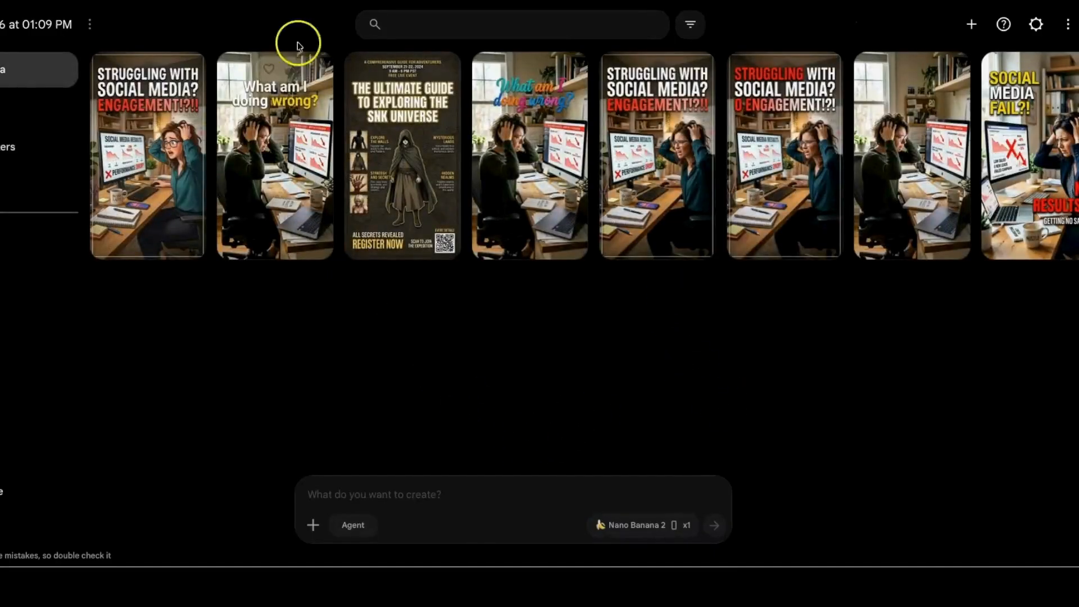
pyautogui.click(185, 72)
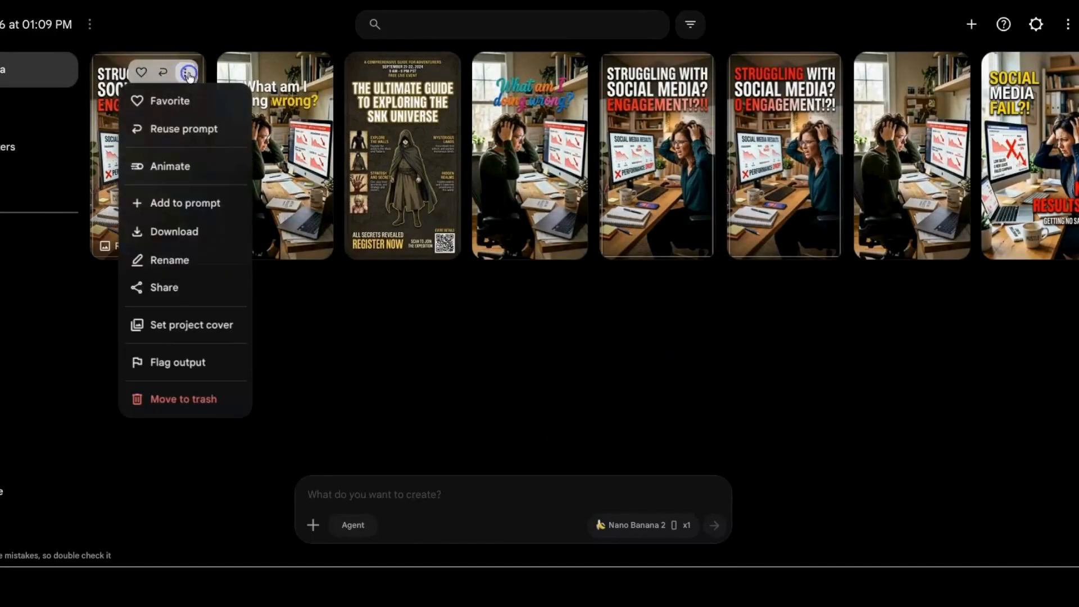
pyautogui.click(211, 203)
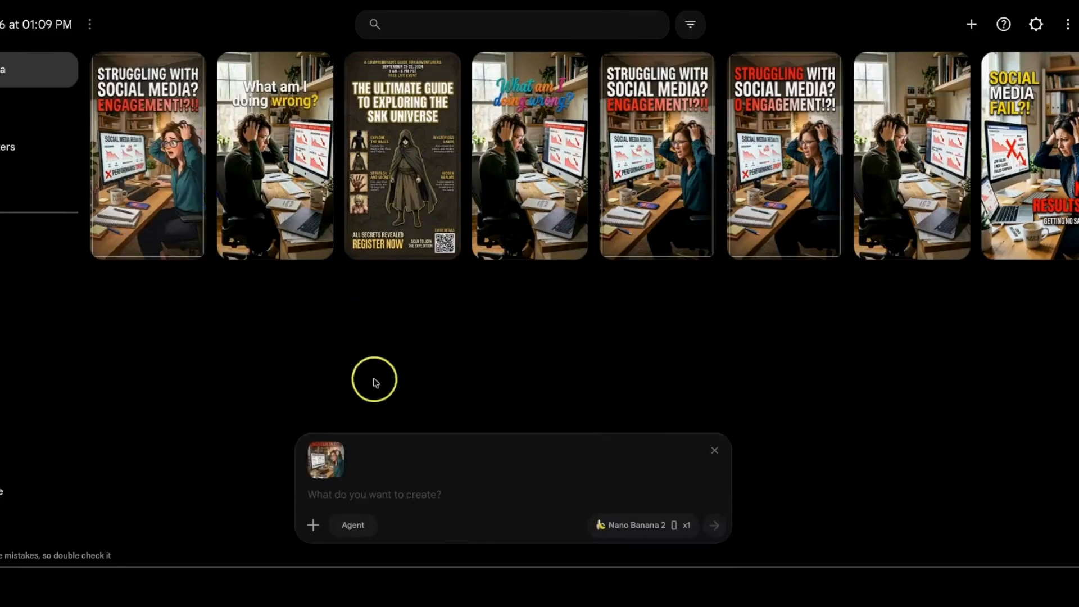
# - Enter the prompt "Please turn this into a format for YouTube." for the attached cartoon-style image
pyautogui.click(403, 494)
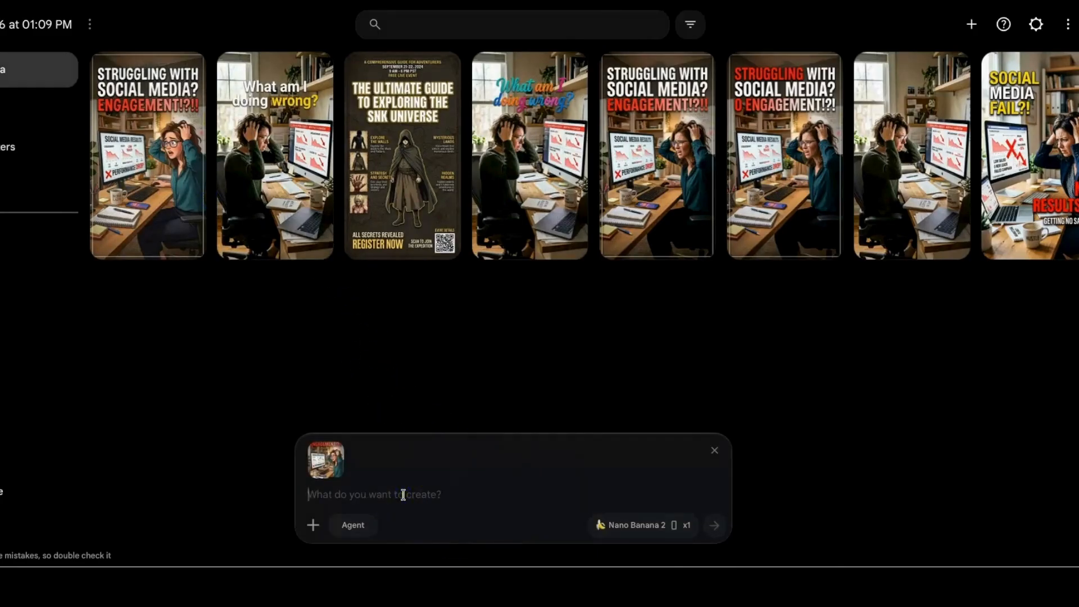
pyautogui.write('Please turn this into a format for F')
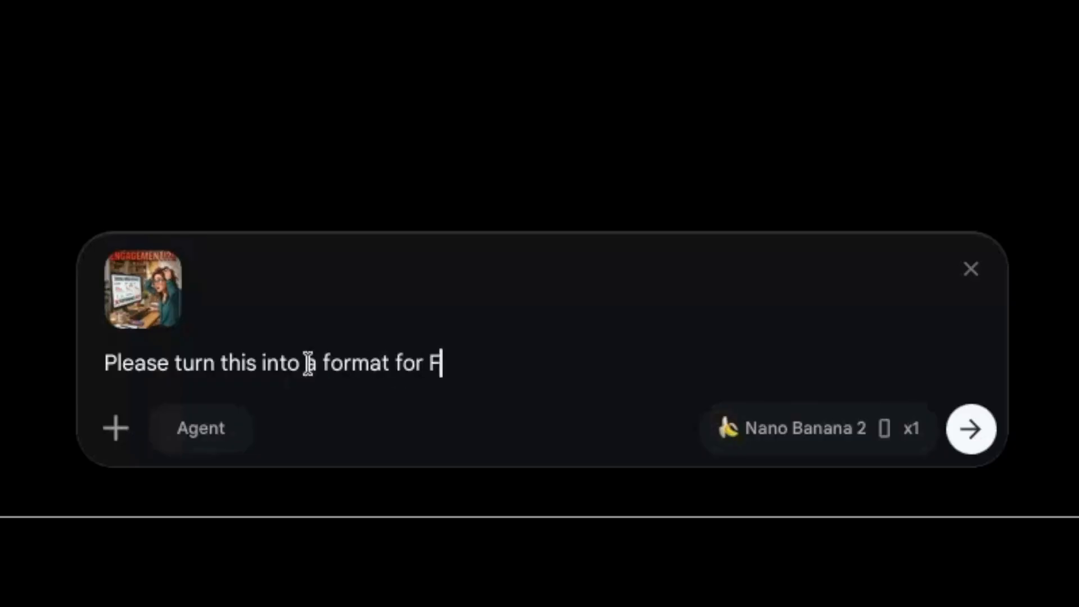
pyautogui.press('BackSpace')
pyautogui.write('YouTube.')
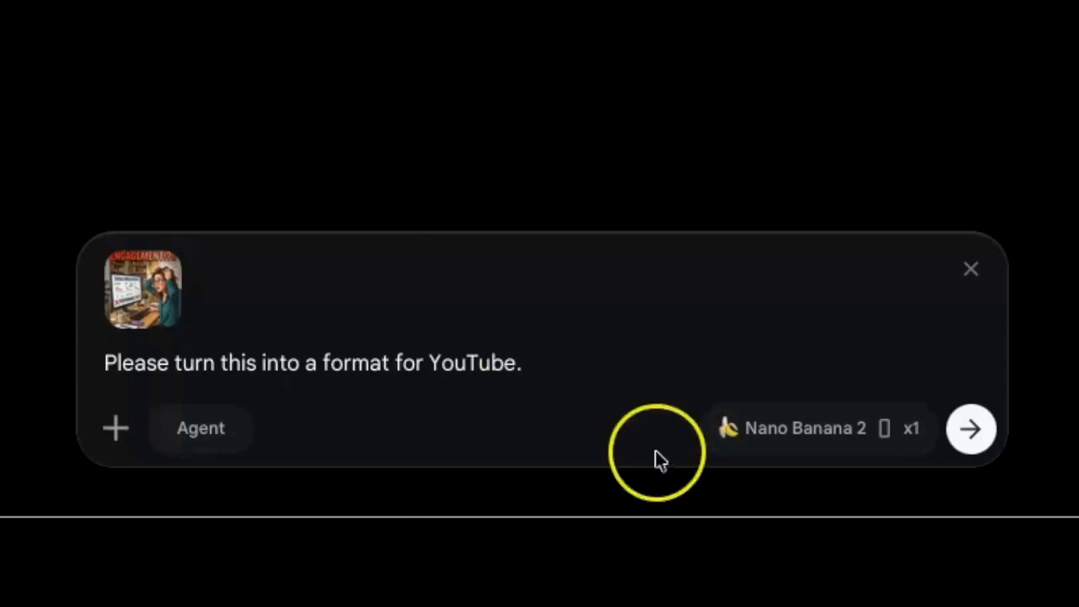
# - Set the image aspect ratio to 16:9 and generate the YouTube-format image
pyautogui.click(870, 443)
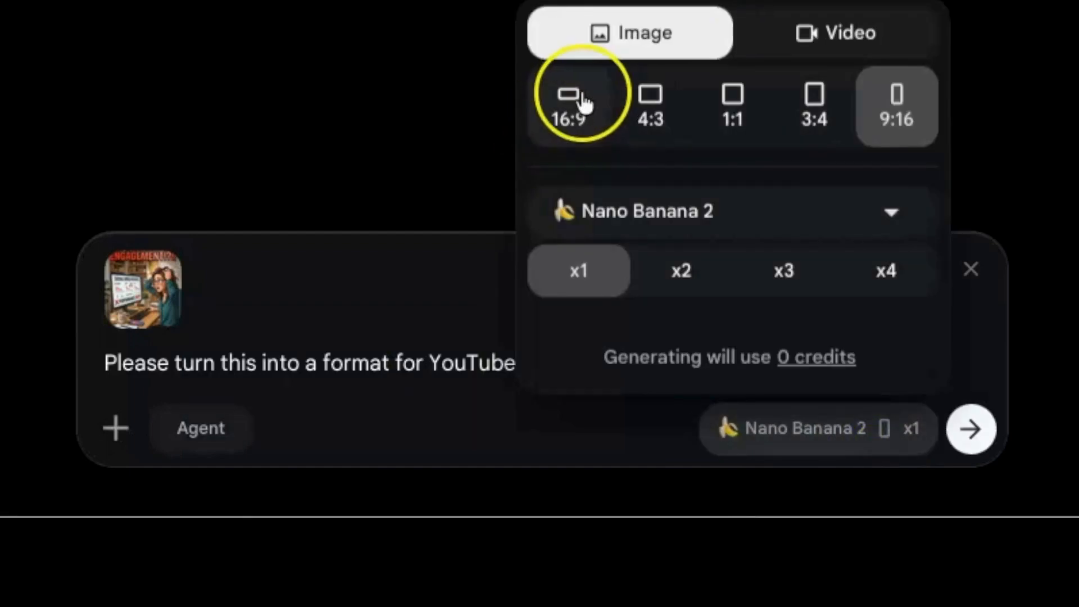
pyautogui.click(575, 102)
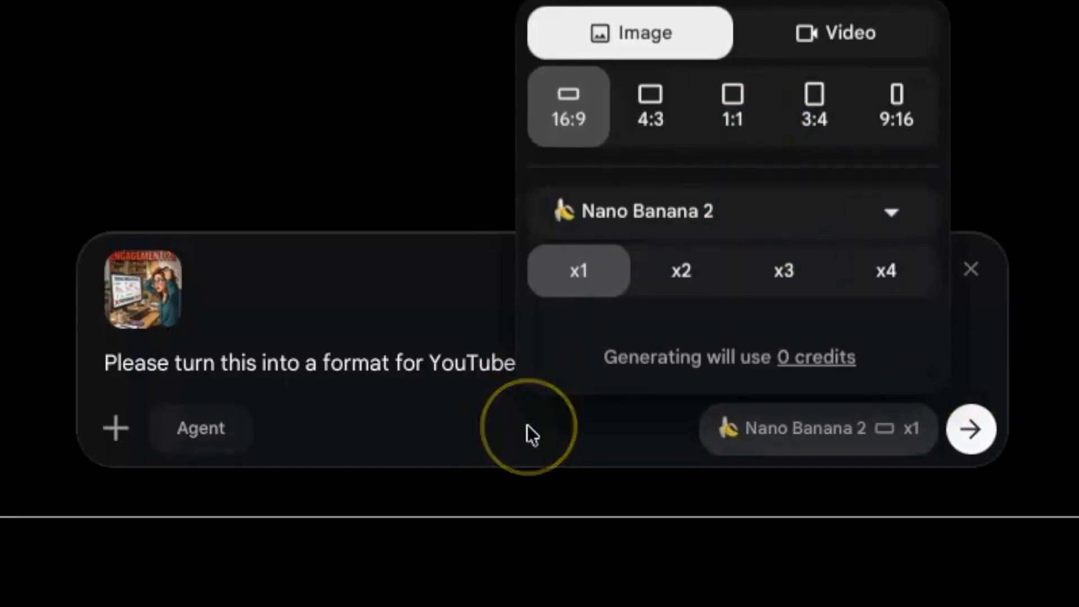
pyautogui.click(964, 310)
pyautogui.click(984, 430)
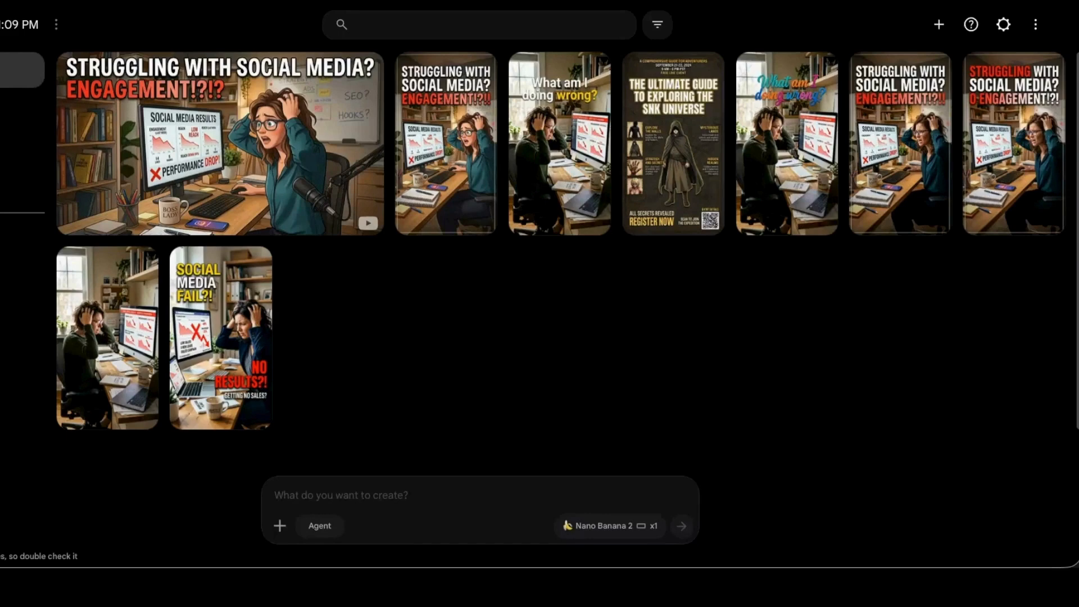
# - View the widescreen "Struggling with social media?" image at full size, then return to the project and look through its management options
pyautogui.click(340, 126)
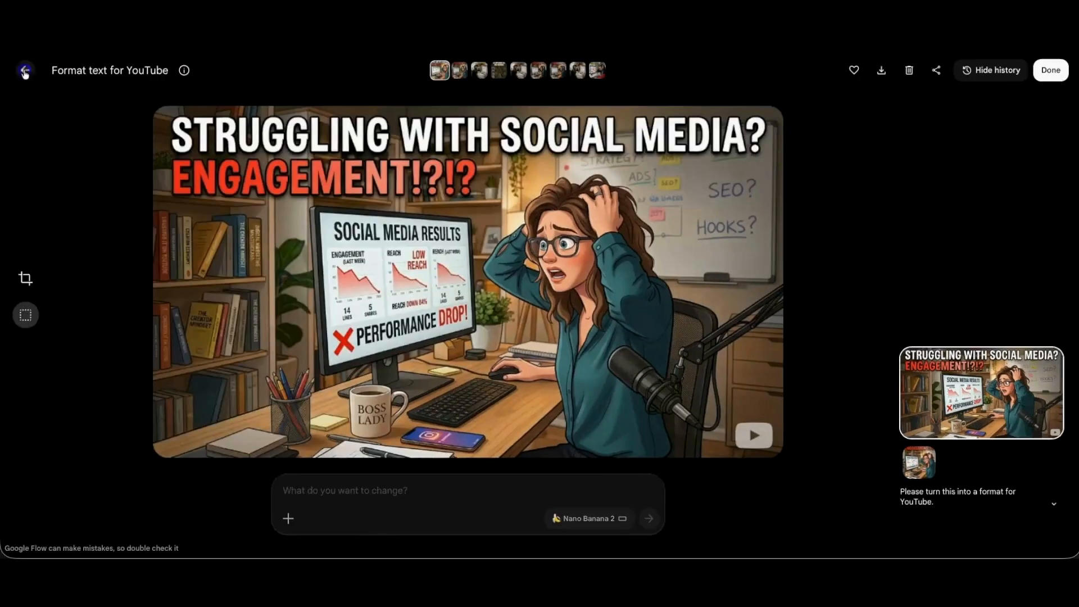
pyautogui.click(24, 69)
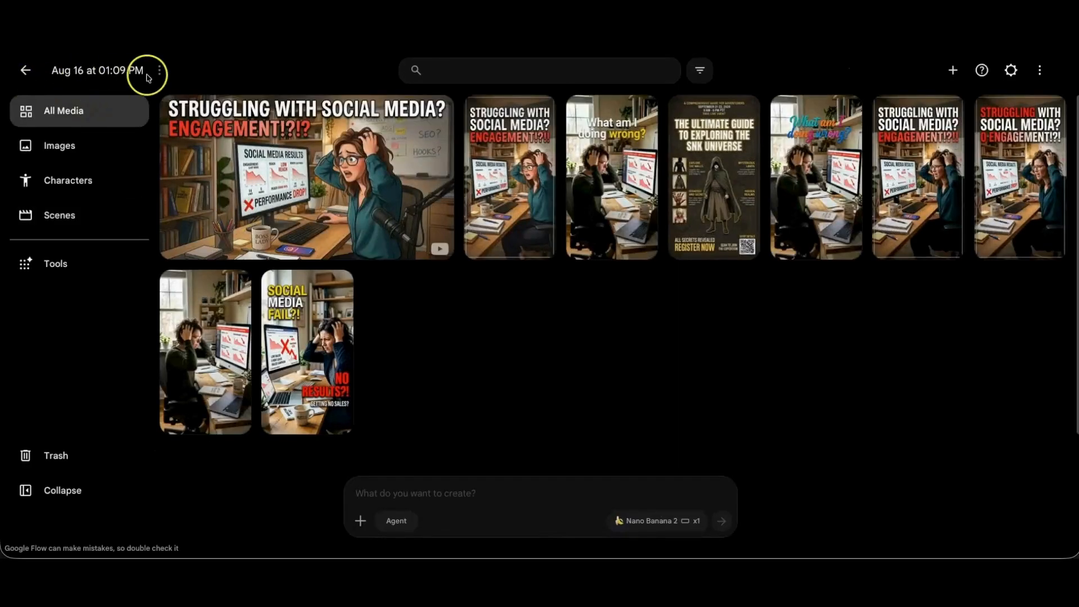
pyautogui.click(160, 72)
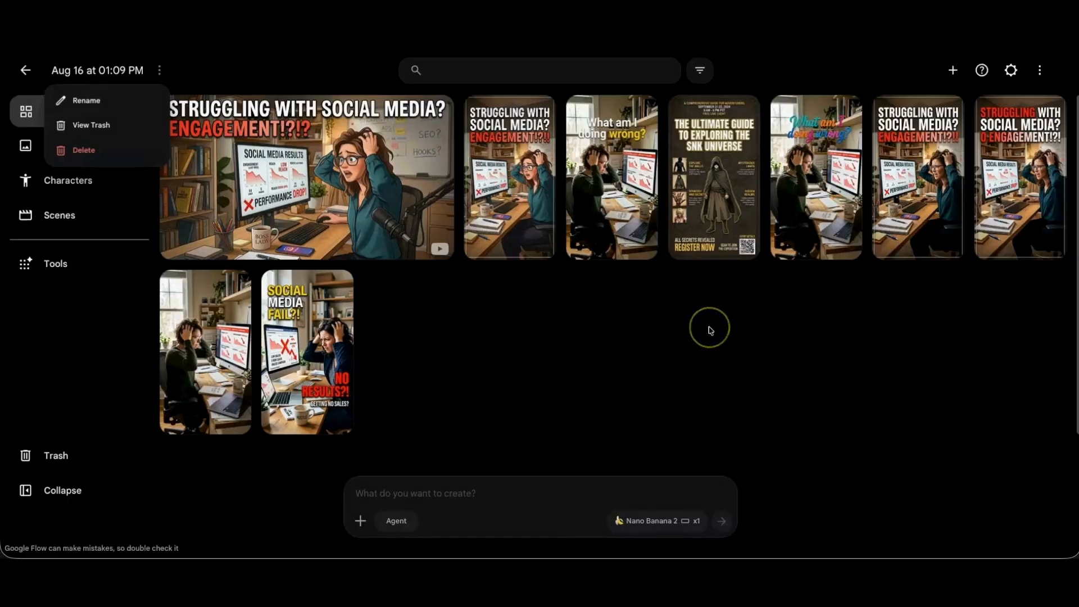
pyautogui.click(709, 330)
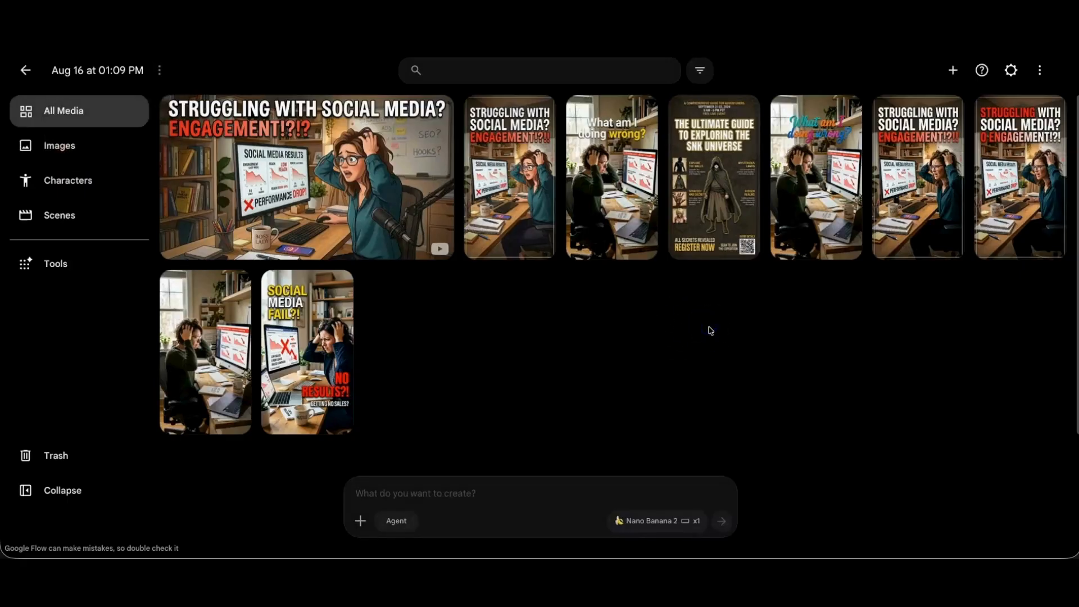